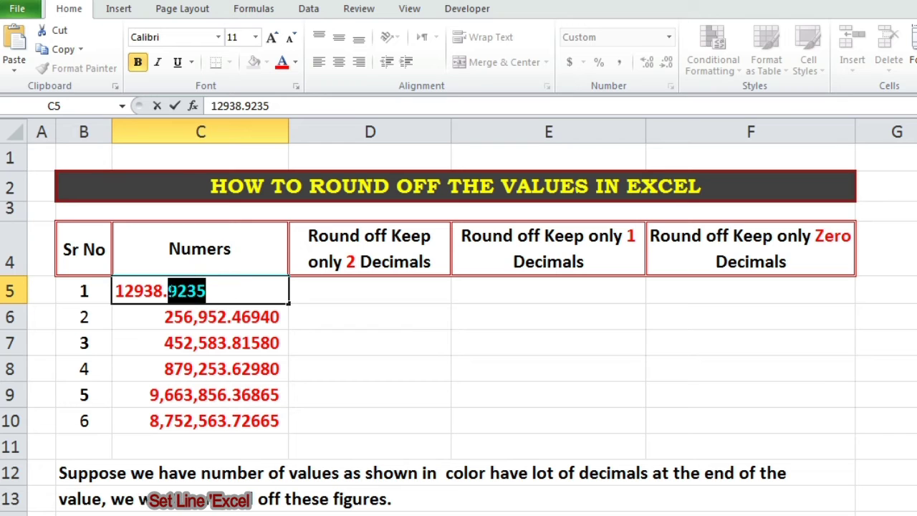
Insert the word "red" before "color" in the explanatory note in B12.
click(386, 336)
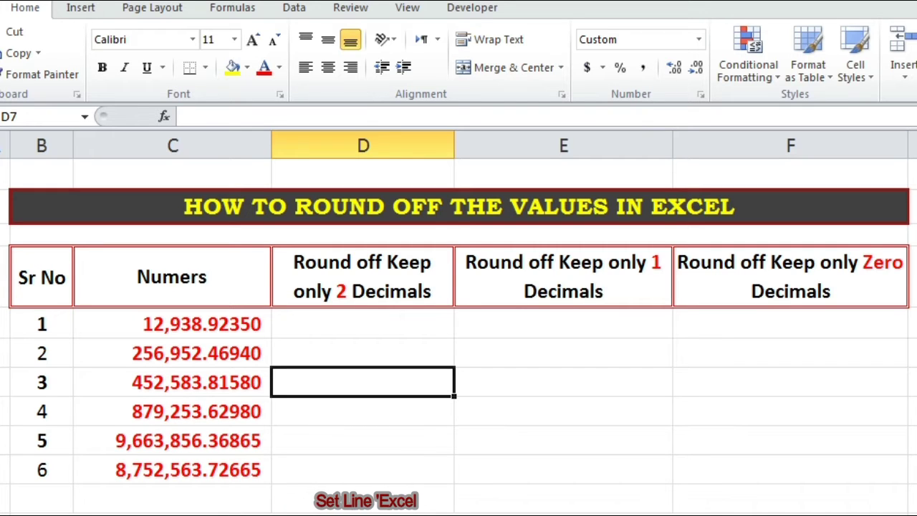
click(20, 515)
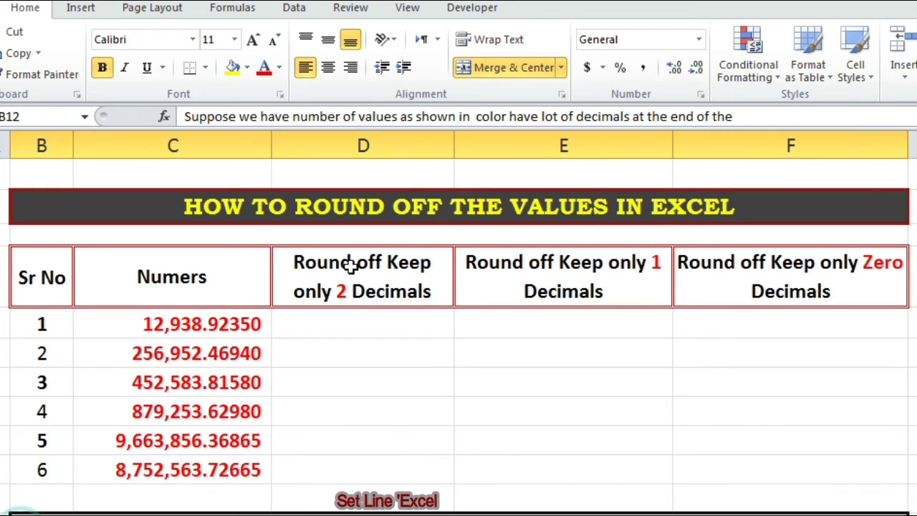
click(472, 116)
text(red)
click(626, 429)
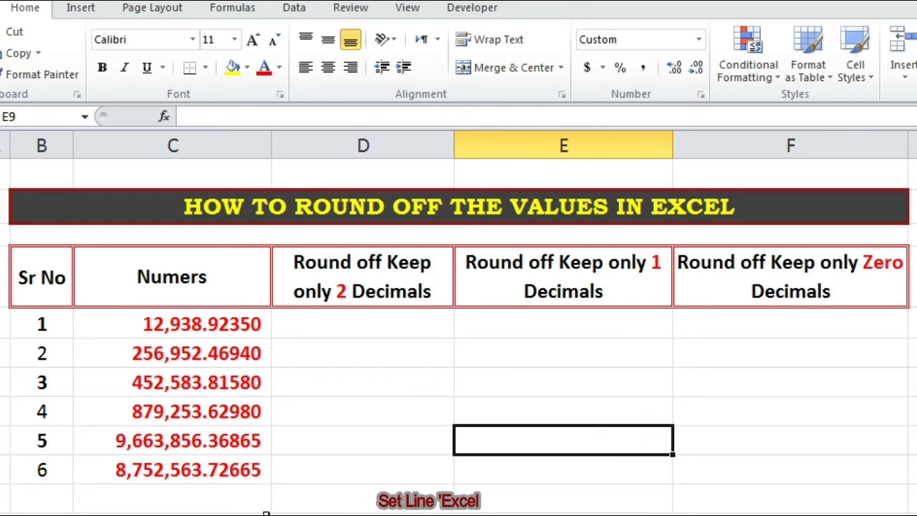
click(563, 514)
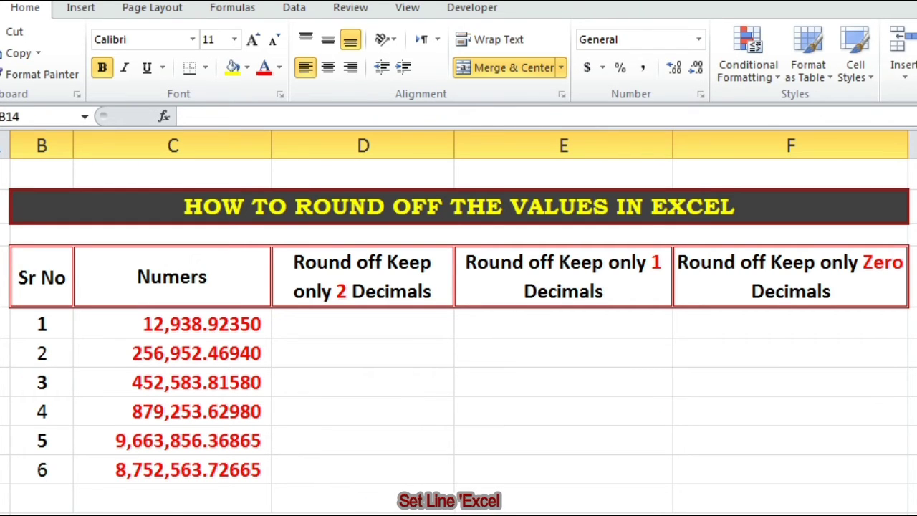
Examine the decimal digits of the numbers in C5, C6 and C7.
click(215, 324)
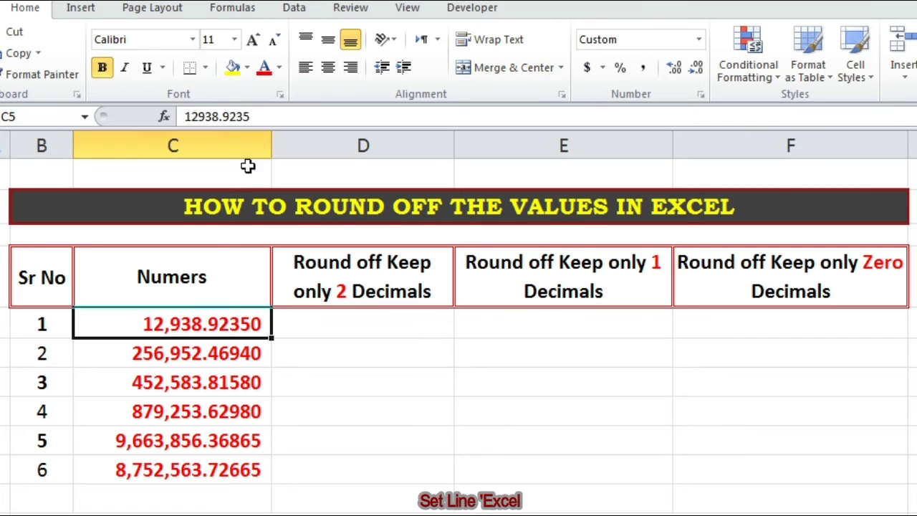
drag(221, 116, 250, 117)
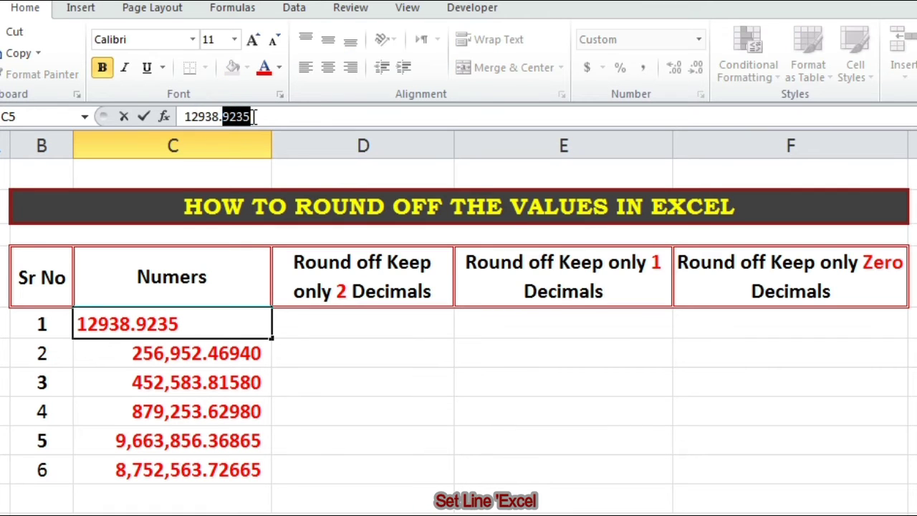
click(269, 403)
click(237, 354)
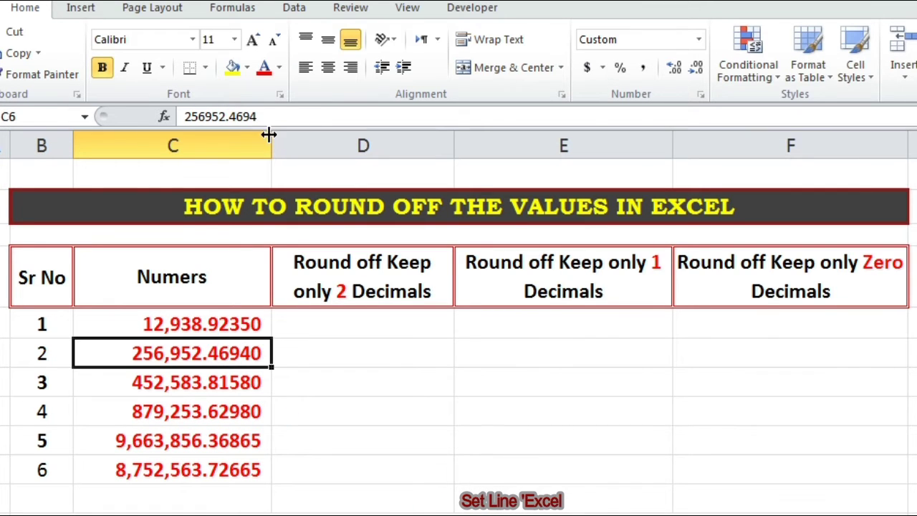
double_click(269, 353)
drag(268, 353, 227, 353)
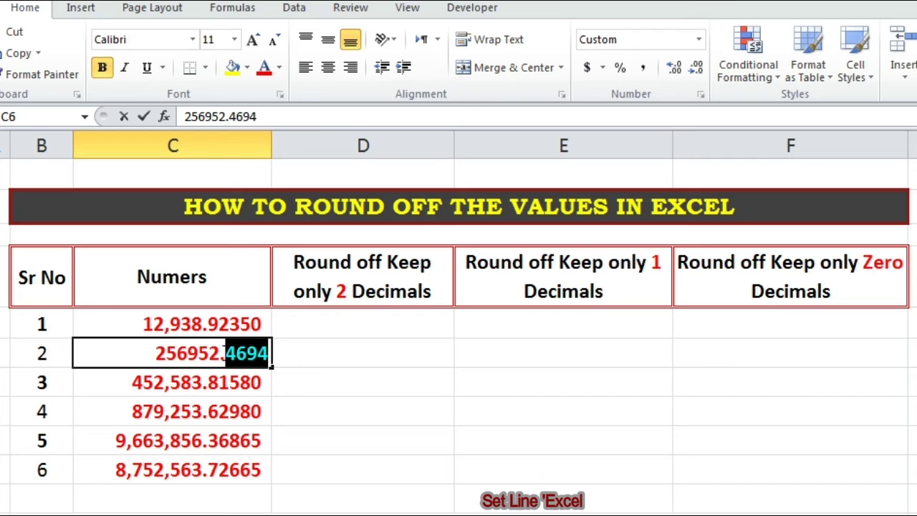
click(316, 427)
click(241, 383)
double_click(264, 380)
drag(265, 380, 226, 383)
click(403, 471)
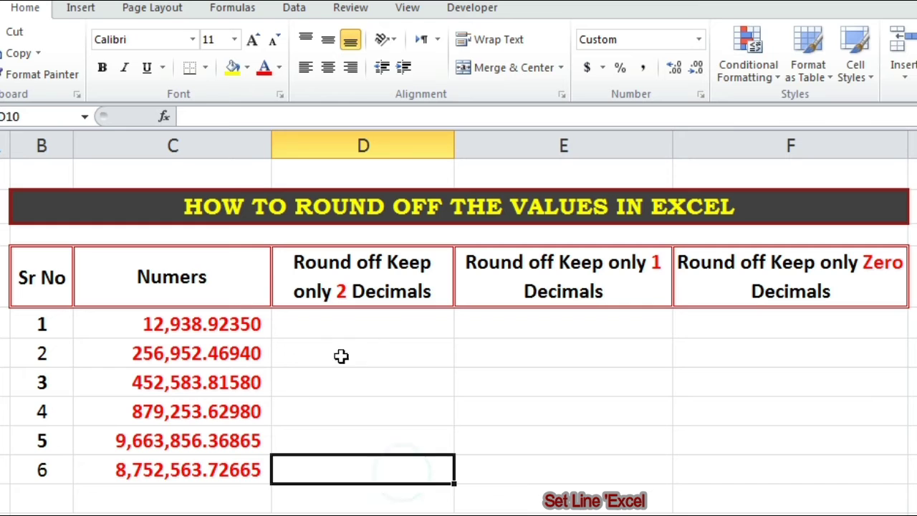
Decrease the displayed decimals of the number in C5 to zero through number formatting.
click(352, 321)
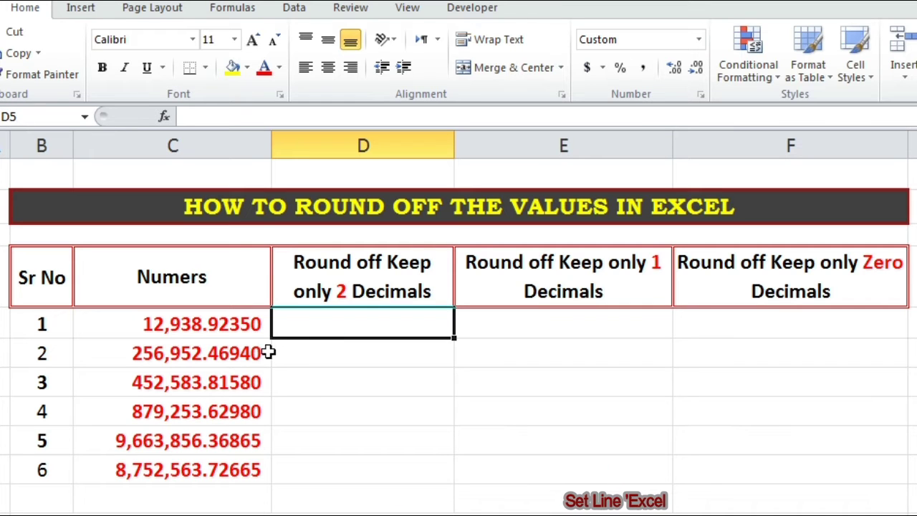
click(244, 322)
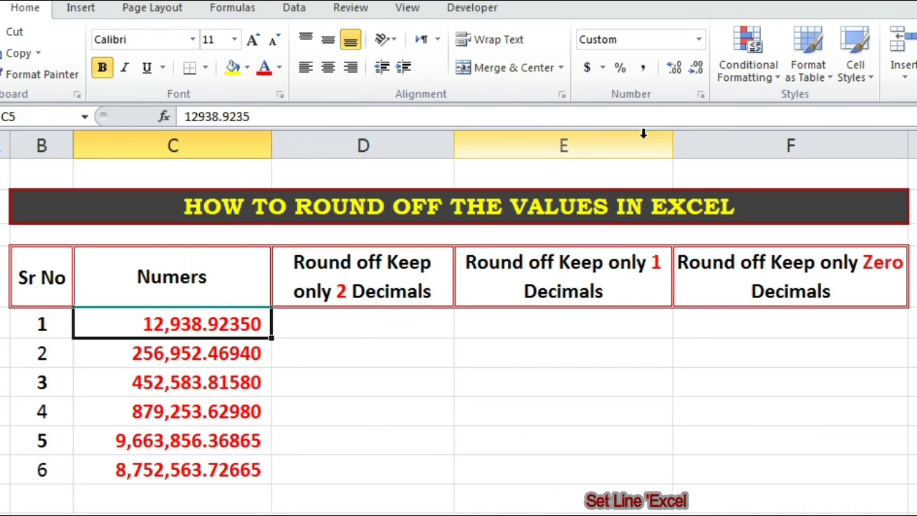
click(696, 70)
click(695, 71)
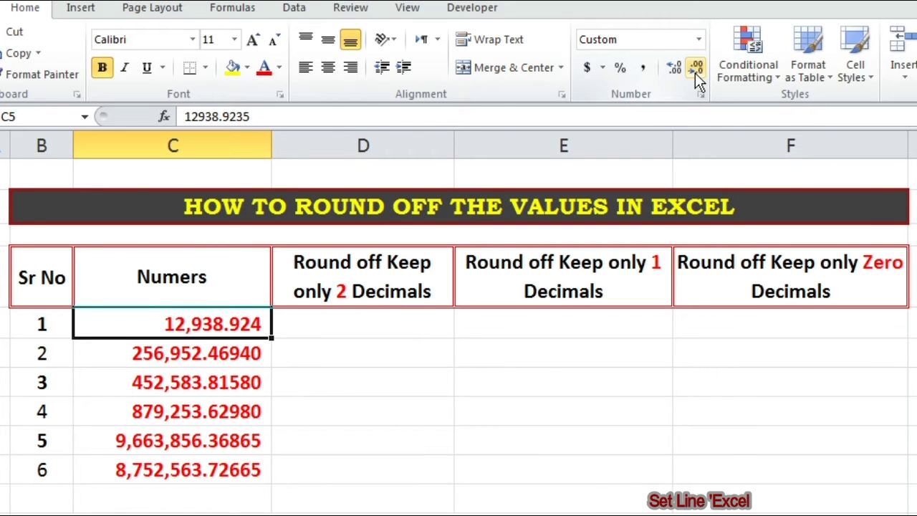
click(695, 71)
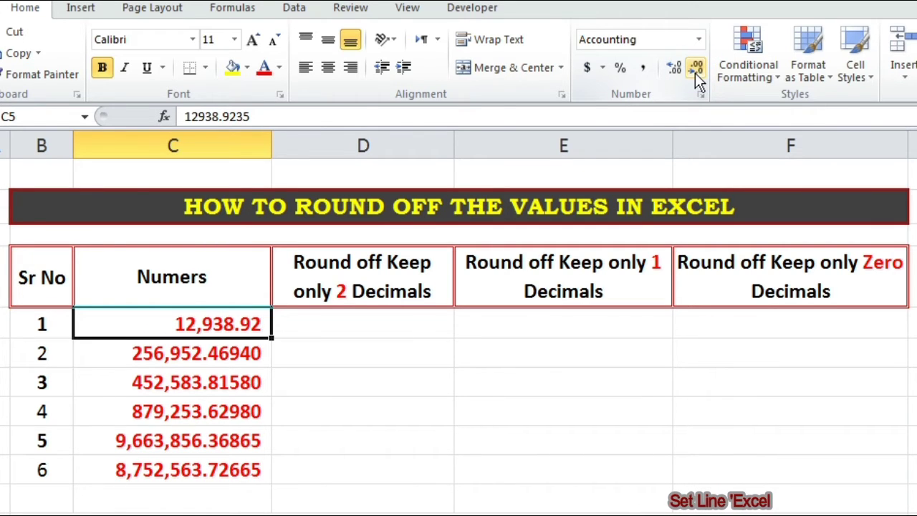
click(695, 71)
click(695, 71)
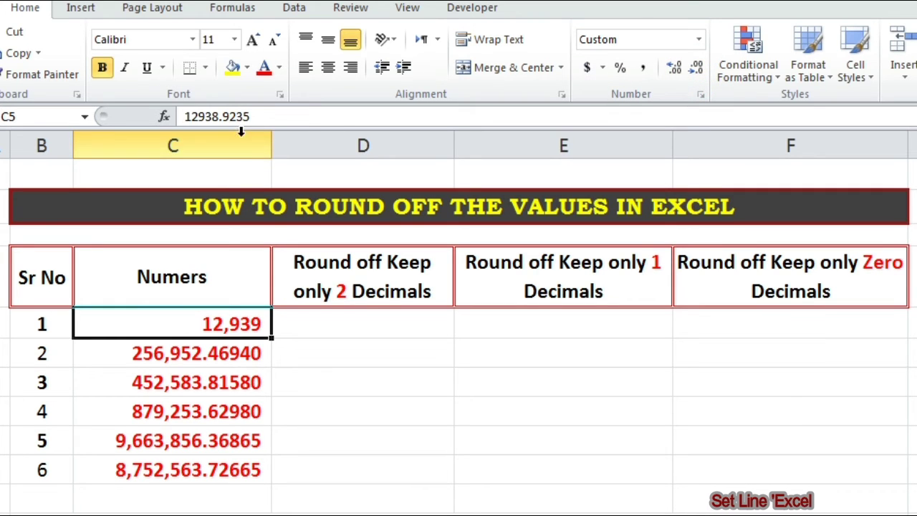
click(420, 493)
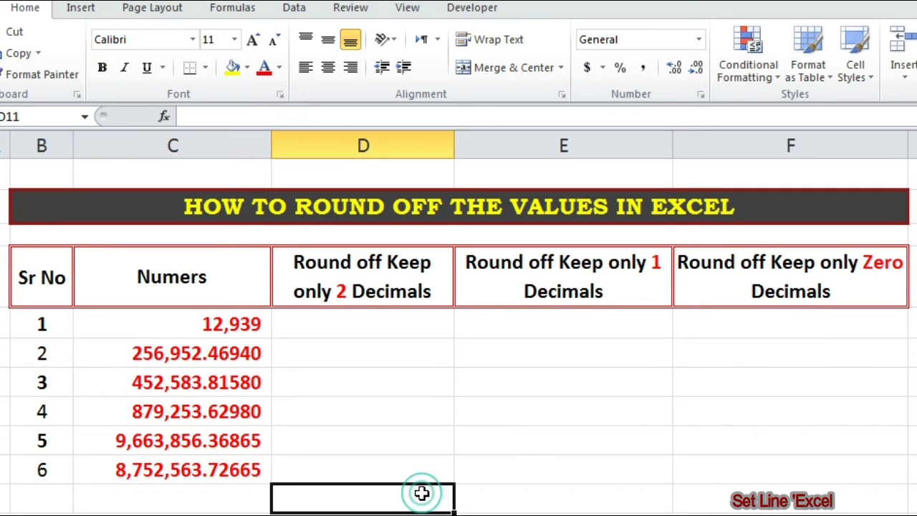
drag(237, 323, 237, 381)
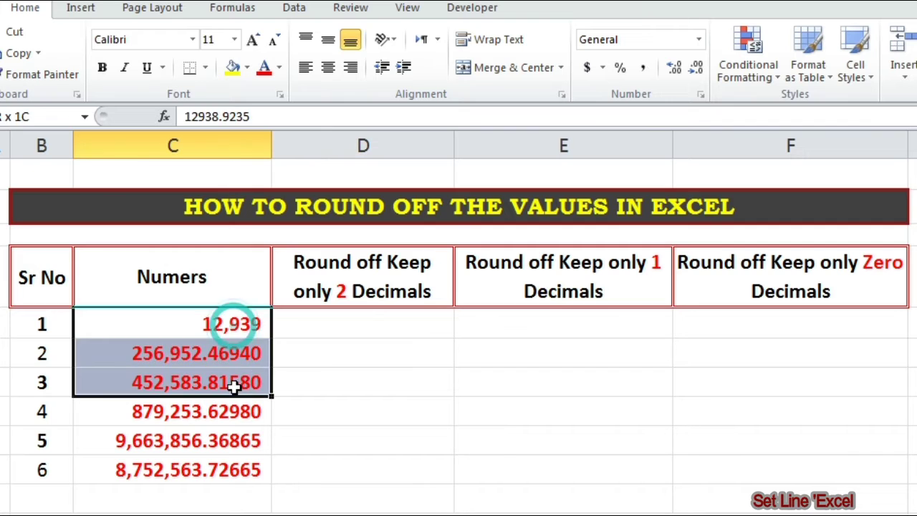
click(549, 401)
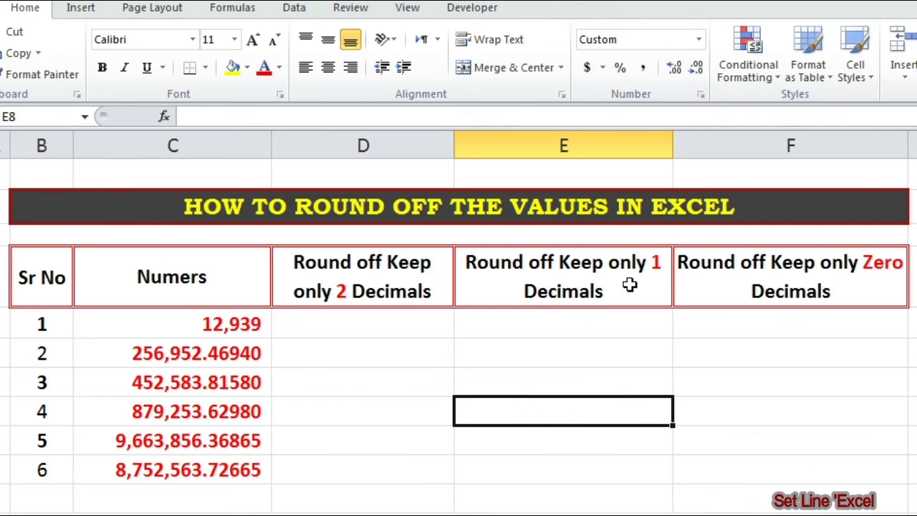
Undo all the decimal-place reductions made to C5.
key(ctrl+z)
key(ctrl+z)
key(ctrl+z)
key(ctrl+z)
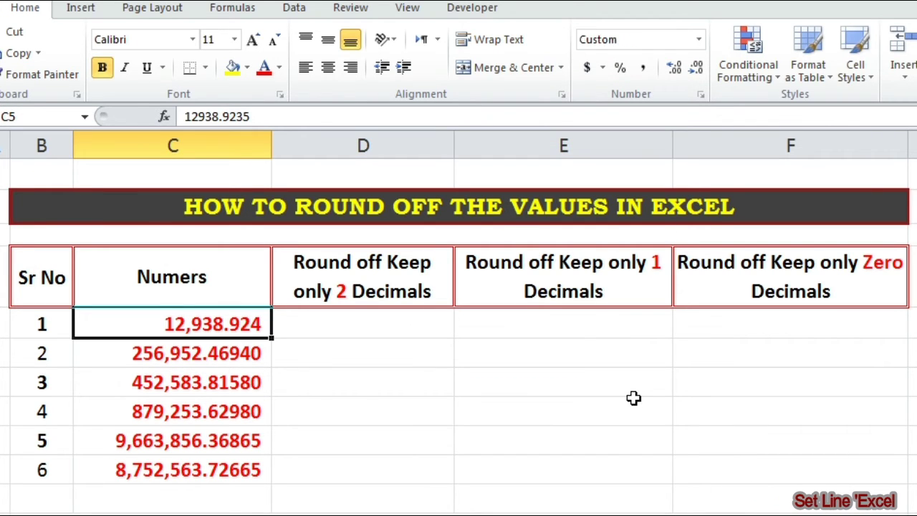
key(ctrl+z)
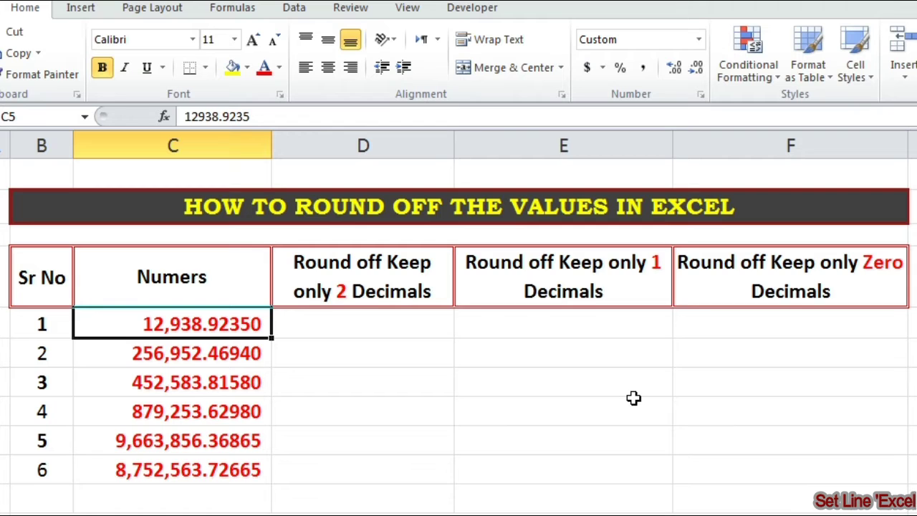
Delete the explanatory note in B12 below the table.
click(370, 324)
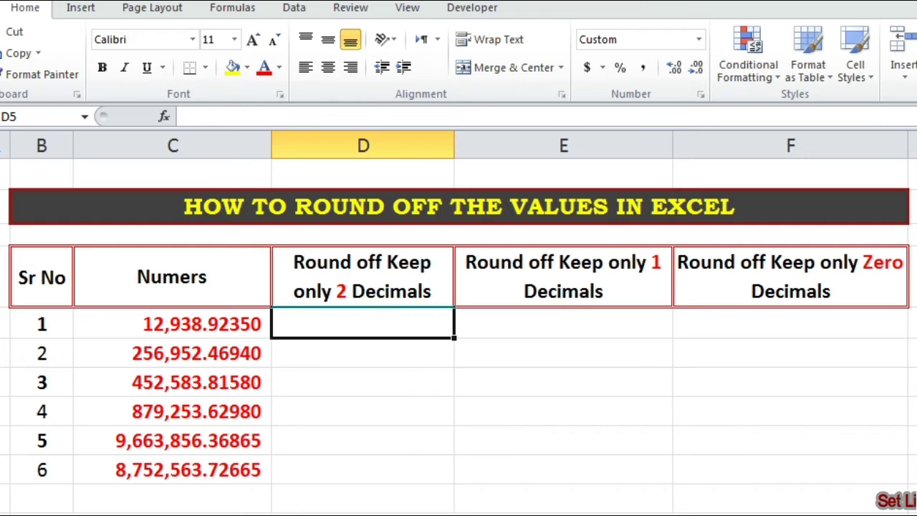
click(459, 513)
key(Delete)
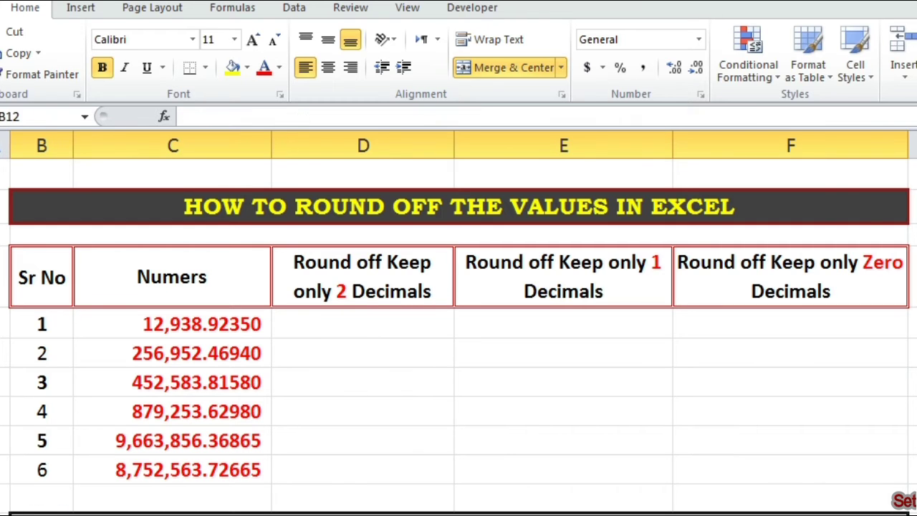
click(765, 462)
Enter the formula =ROUND(C5,2) in D5 to round the first number to two decimals.
click(395, 334)
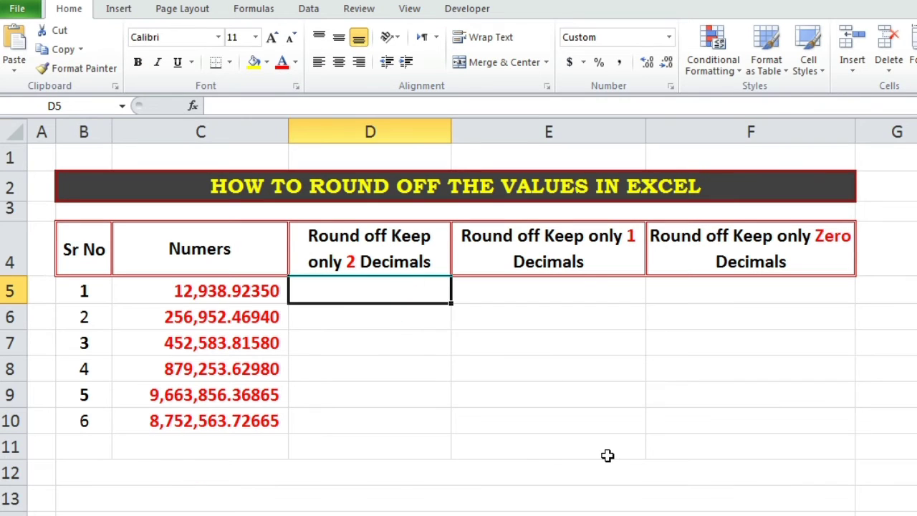
text(=)
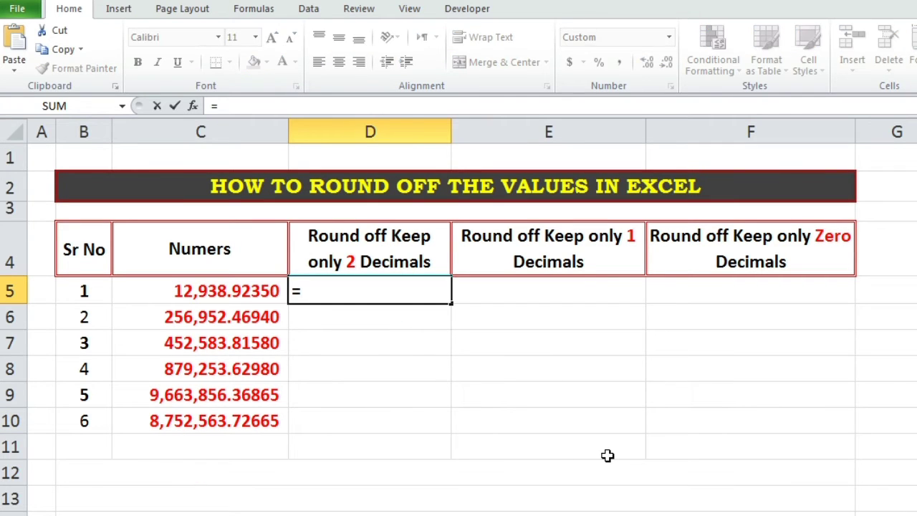
text(rou)
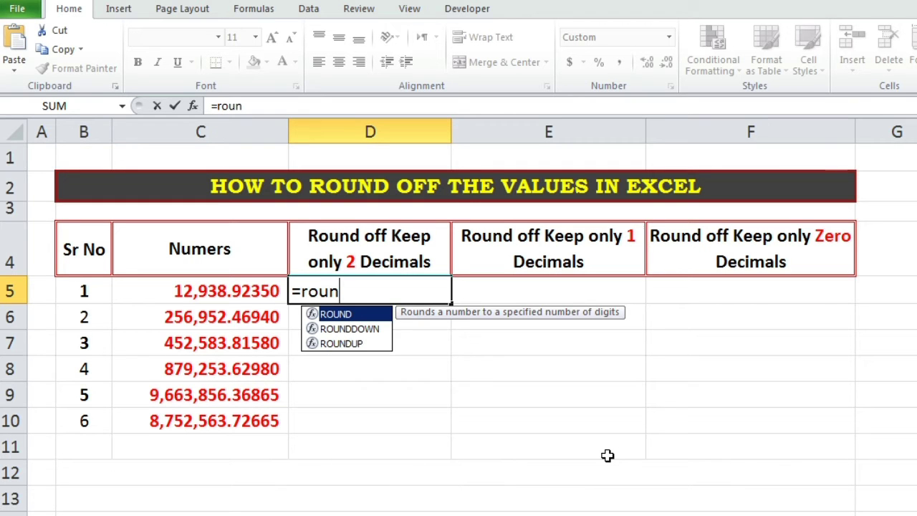
text(n)
key(Tab)
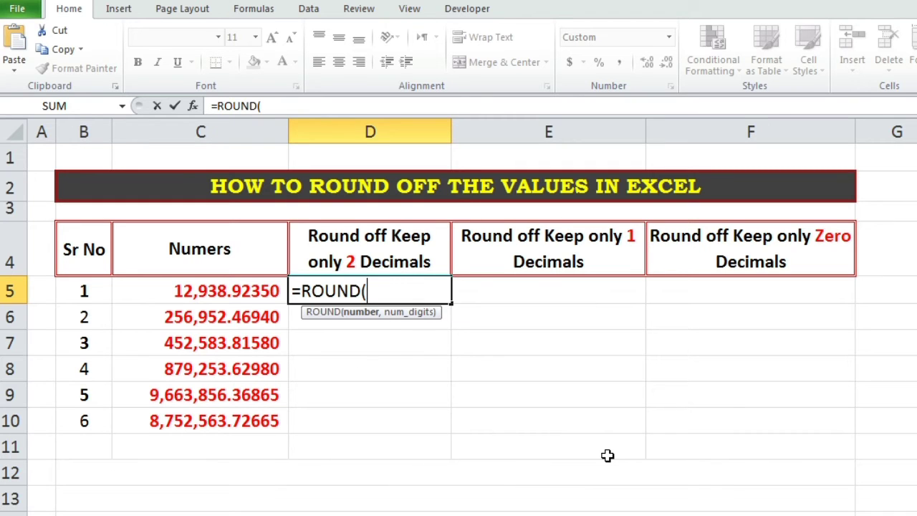
click(227, 291)
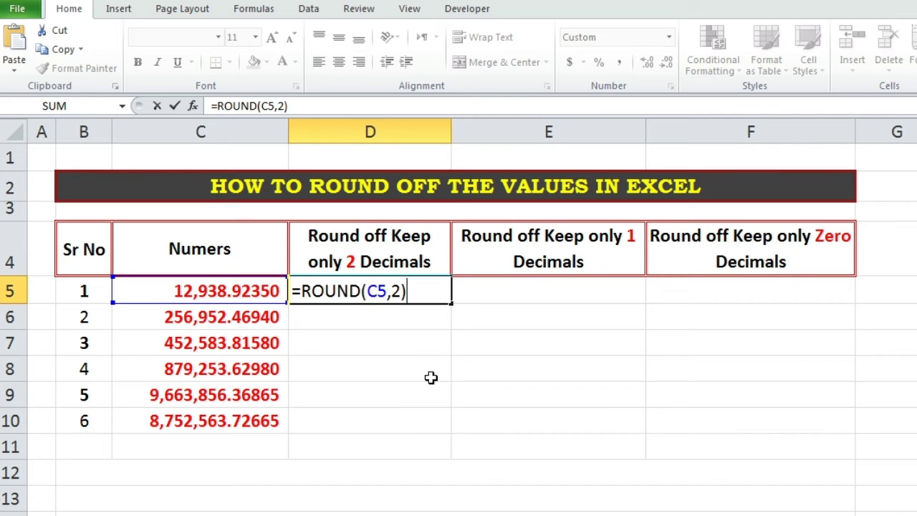
key(Return)
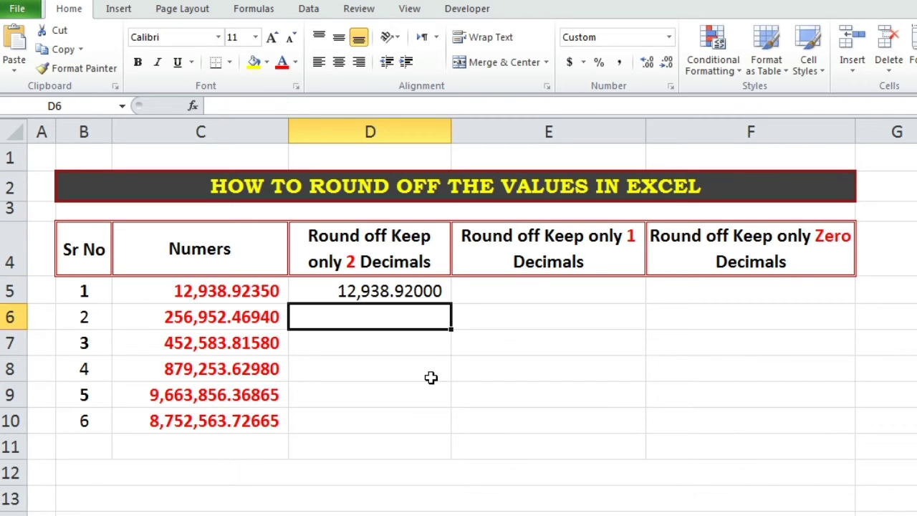
Fill the two-decimal rounding formula from D5 down to D10.
click(407, 293)
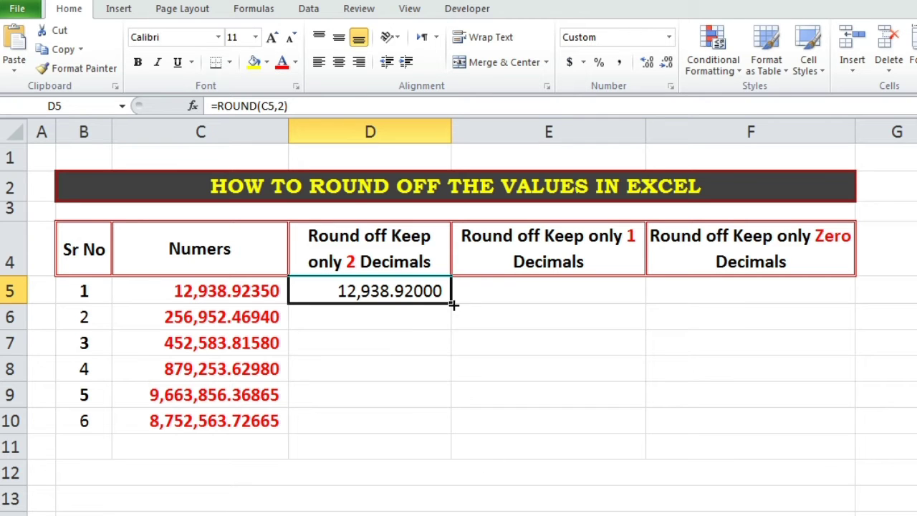
drag(452, 303, 453, 349)
drag(454, 393, 459, 426)
click(626, 398)
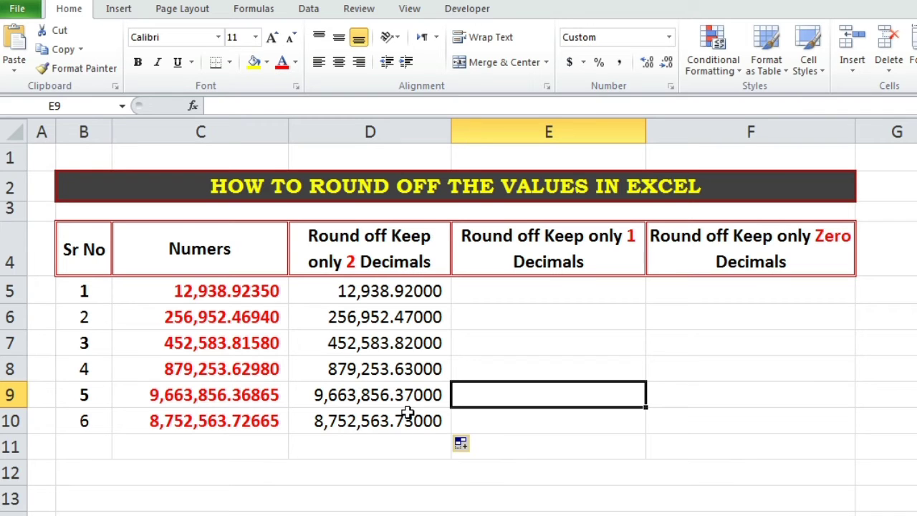
Enter the formula =ROUND(C5,1) in E5 to round the first number to one decimal.
click(547, 288)
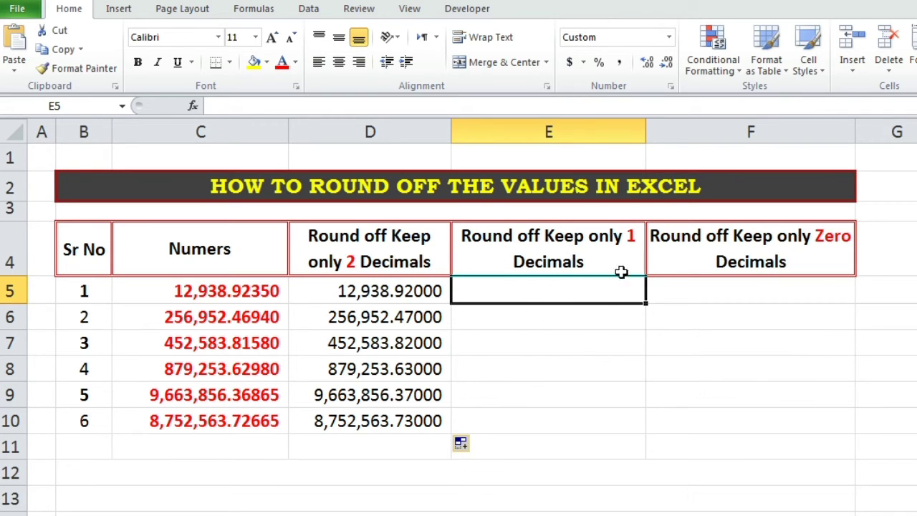
text(=)
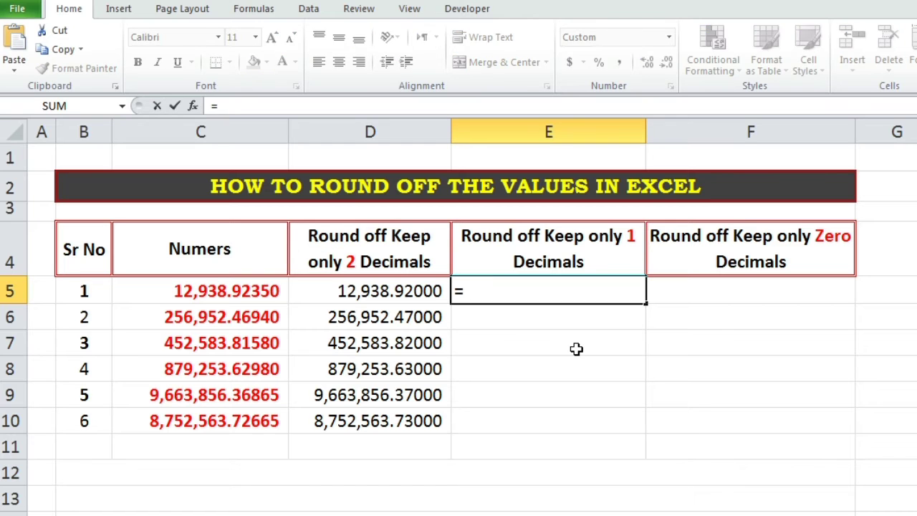
text(rou)
key(Tab)
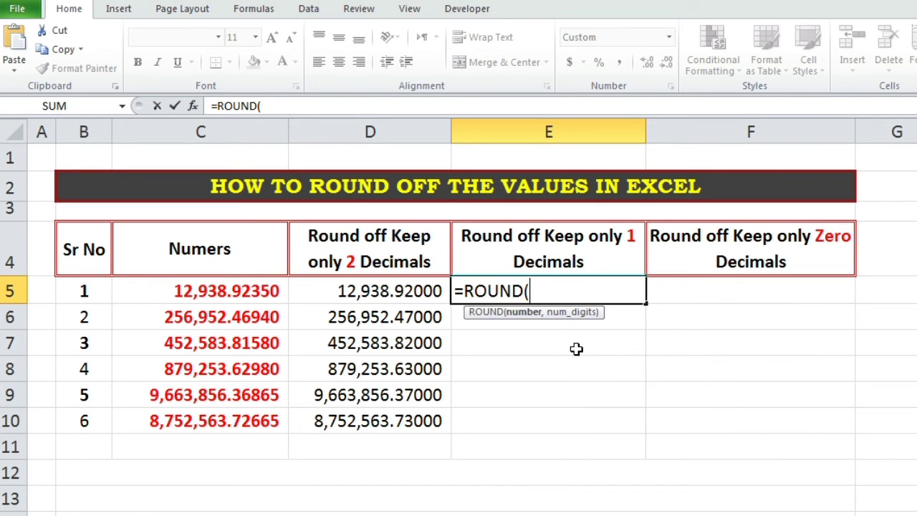
click(265, 292)
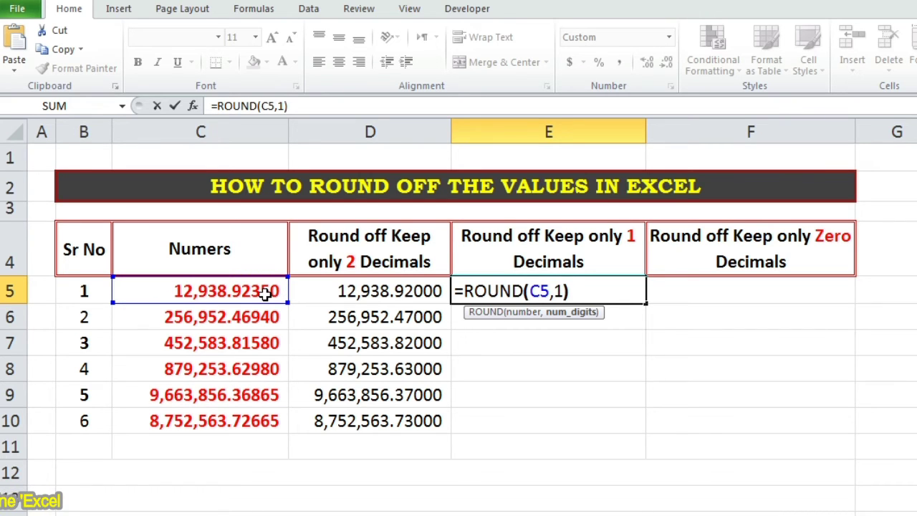
key(Return)
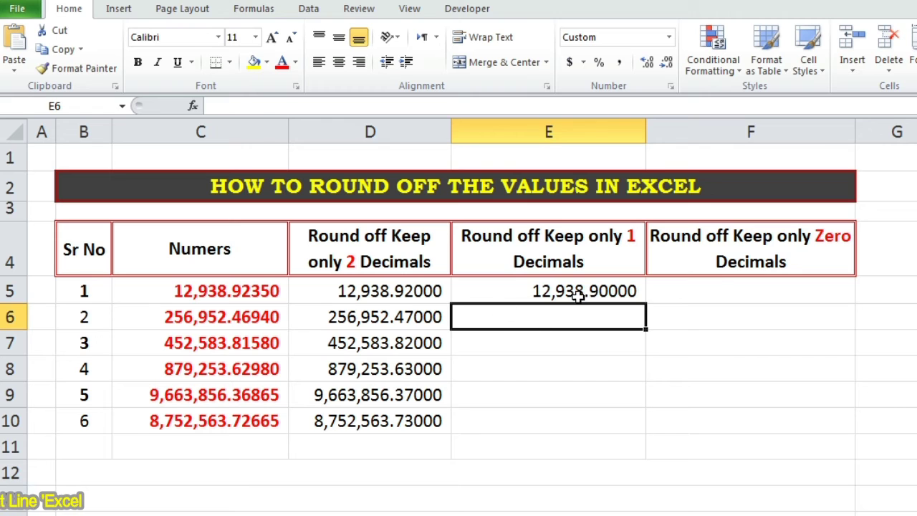
Fill the one-decimal rounding formula from E5 down to E10.
click(577, 297)
drag(645, 305, 655, 430)
click(770, 389)
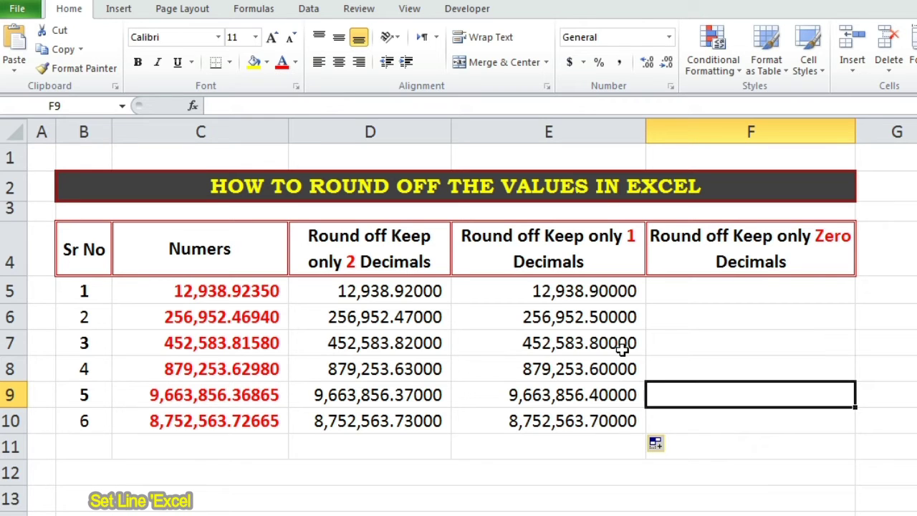
Enter the formula =ROUND(C5,0) in F5 to round the first number to zero decimals.
click(670, 291)
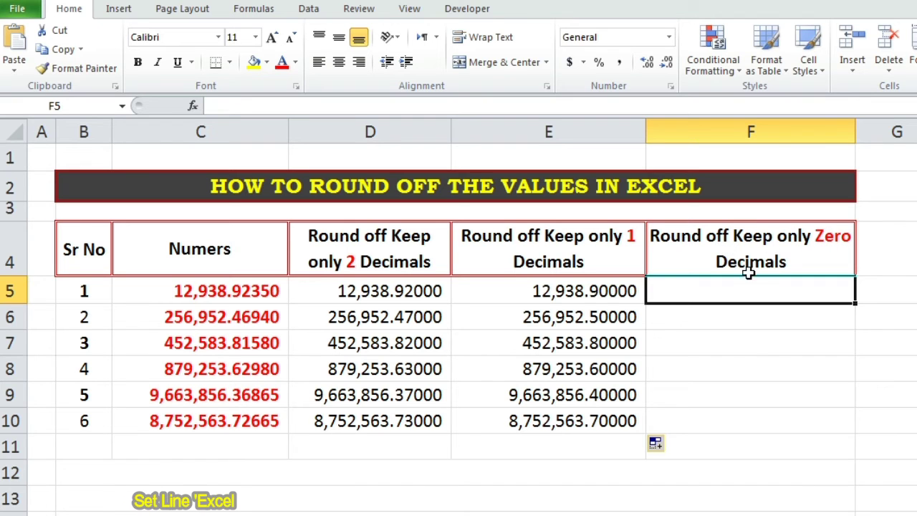
text(=rou)
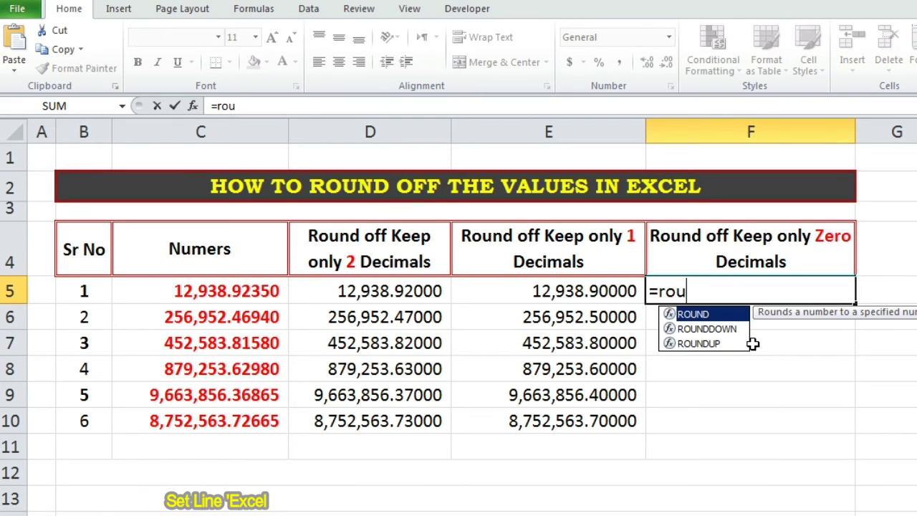
key(Tab)
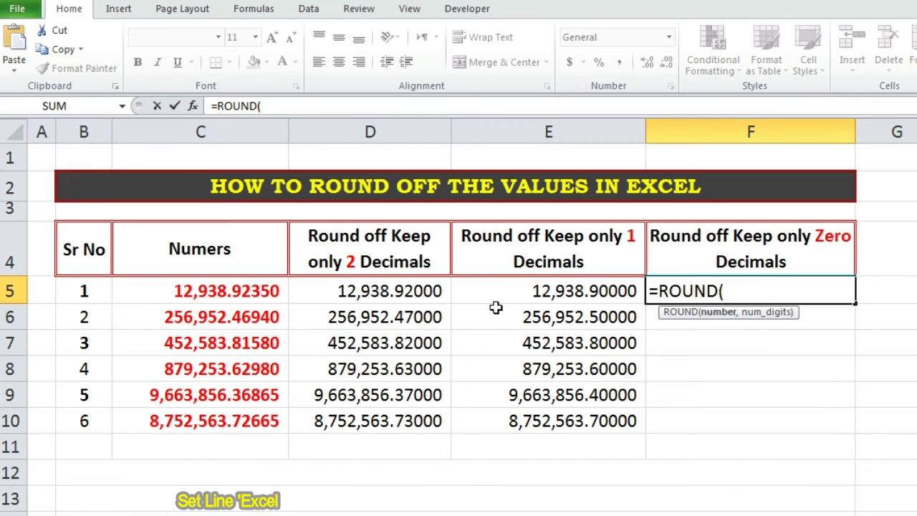
click(207, 290)
text(,0))
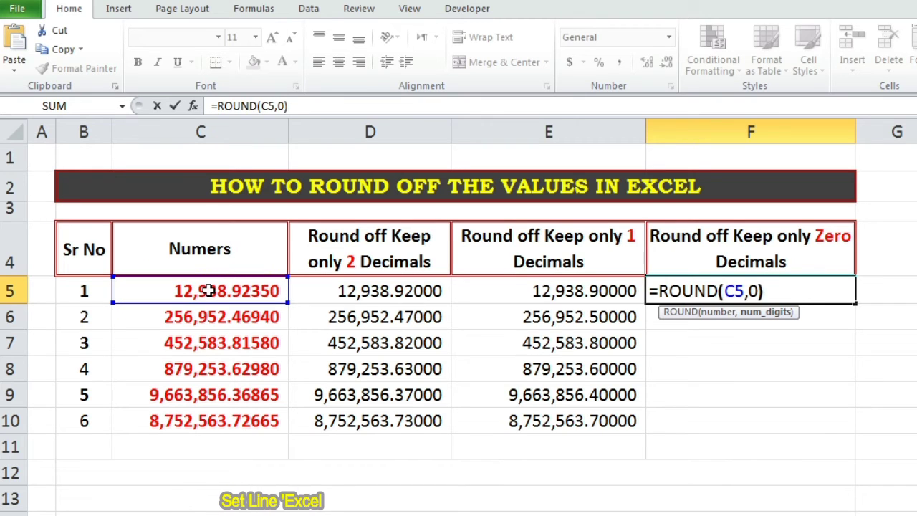
key(Return)
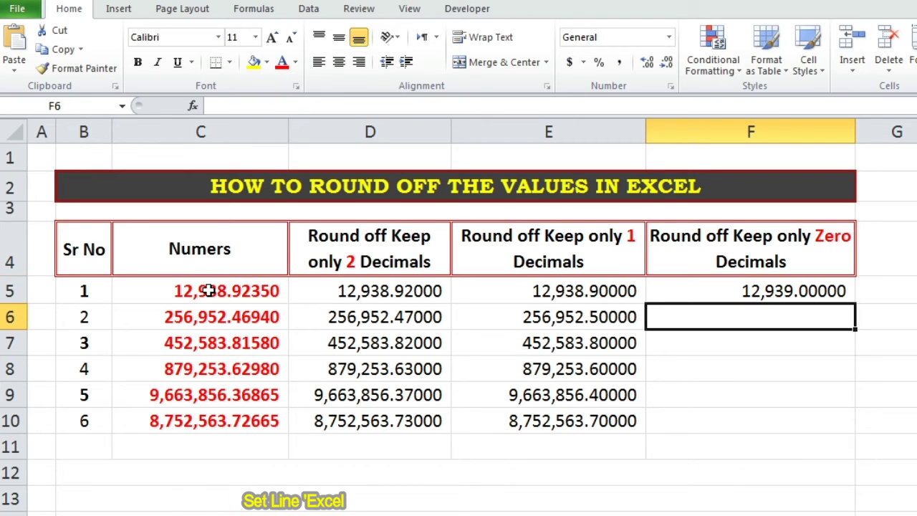
Fill the zero-decimal rounding formula from F5 down to F10.
click(765, 290)
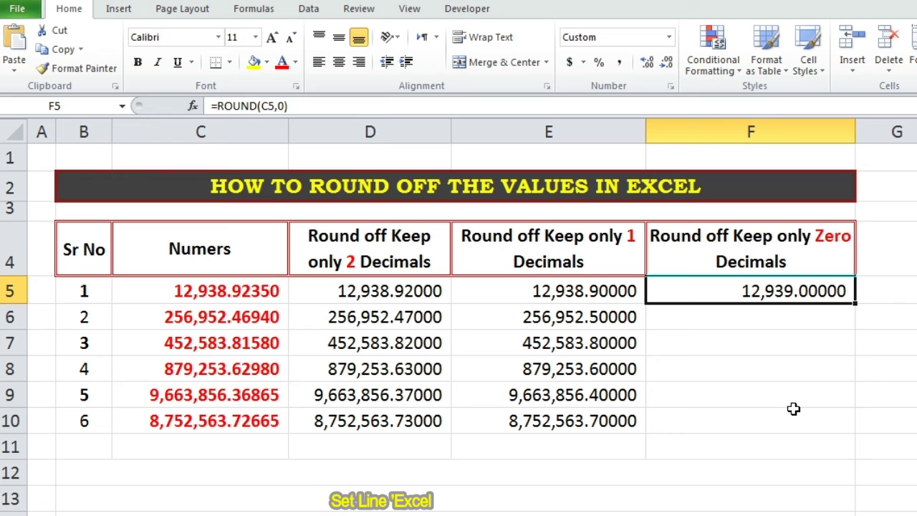
drag(855, 304, 865, 439)
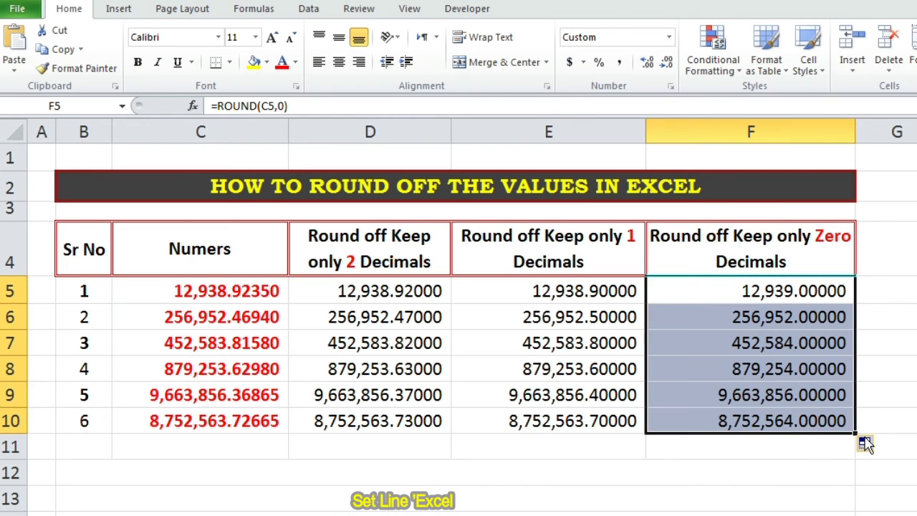
click(591, 493)
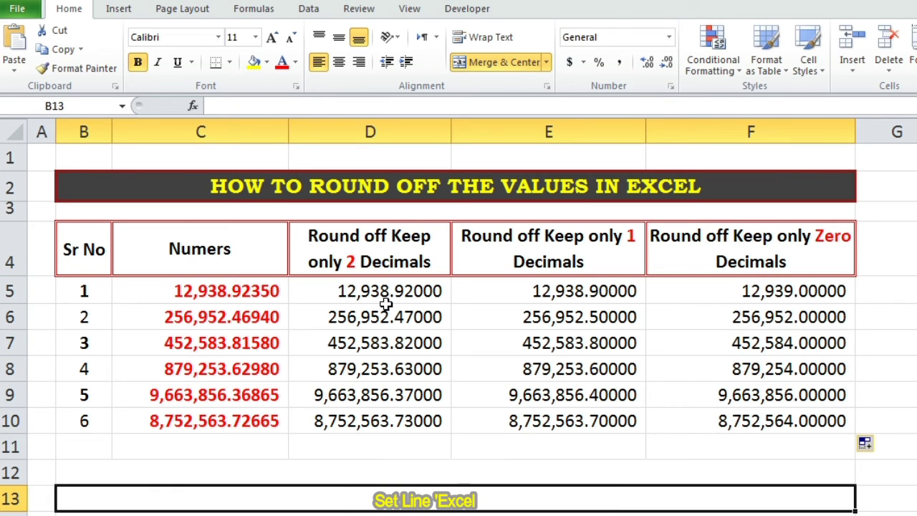
Reduce the displayed decimals of the rounded values in D5:F10 to two places.
drag(403, 291, 795, 419)
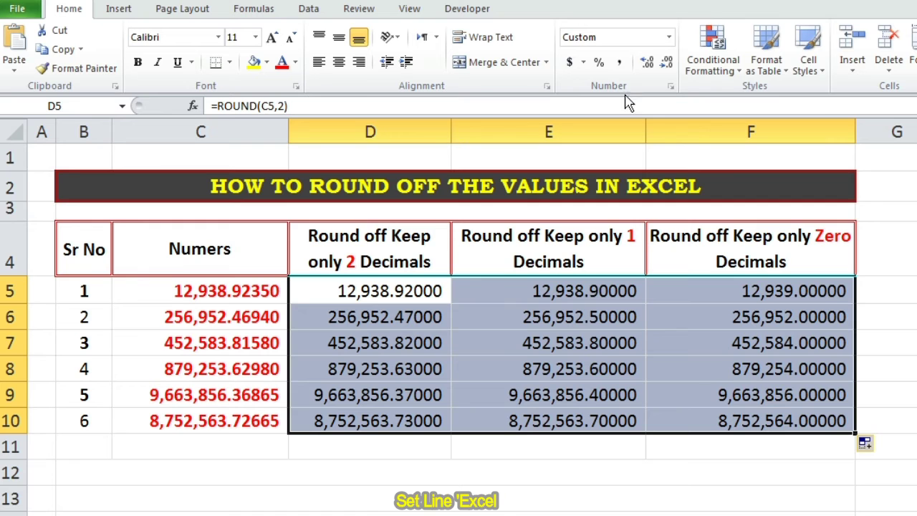
click(666, 62)
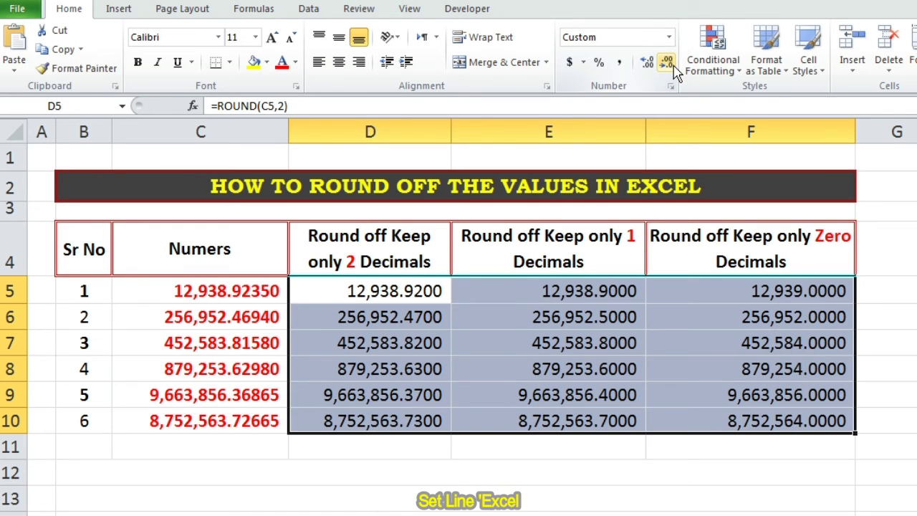
click(666, 62)
click(666, 62)
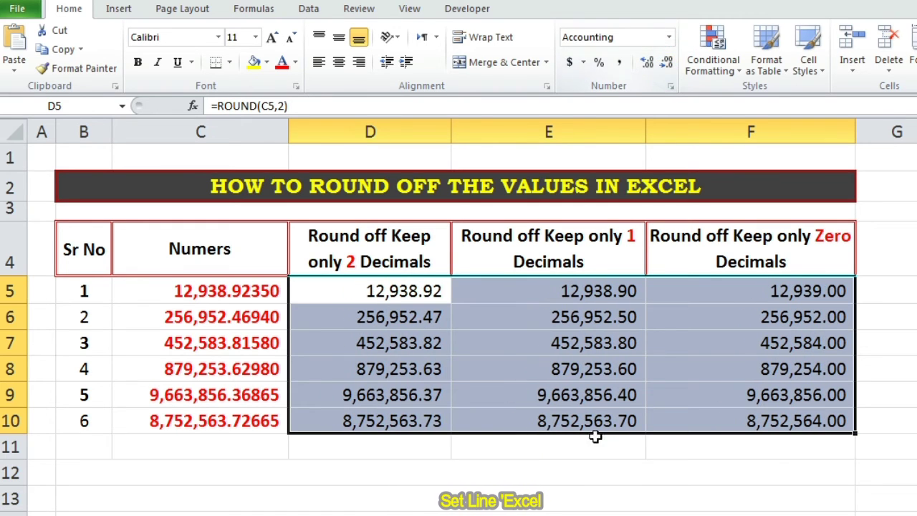
click(535, 465)
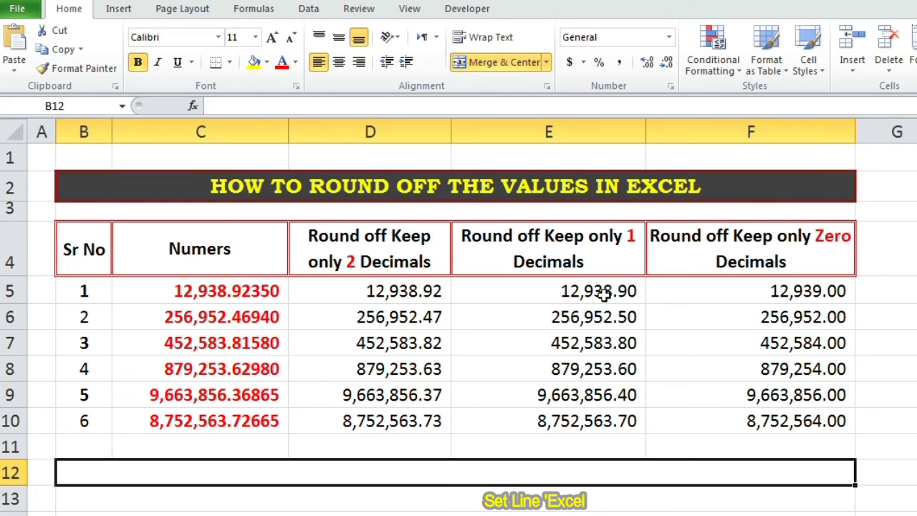
Reduce the displayed decimals of the rounded values in E5:E10 to one place.
drag(604, 293, 600, 426)
click(667, 61)
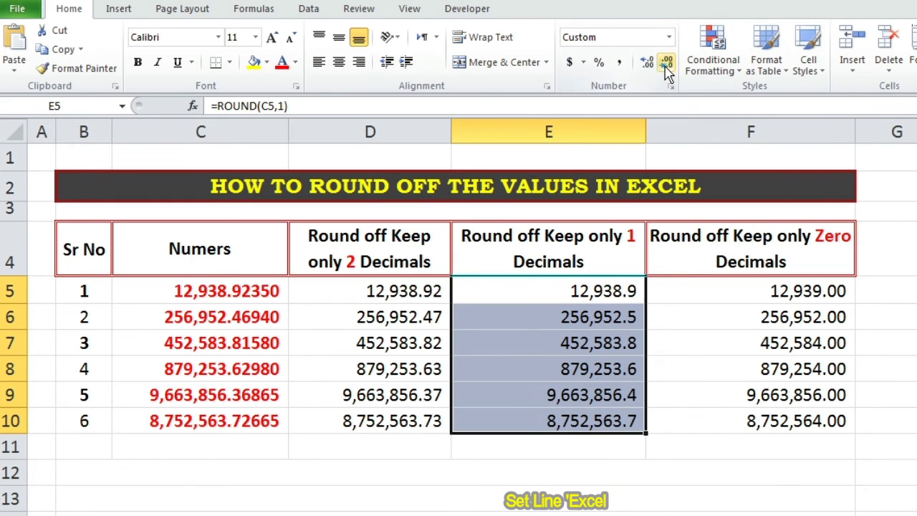
click(651, 486)
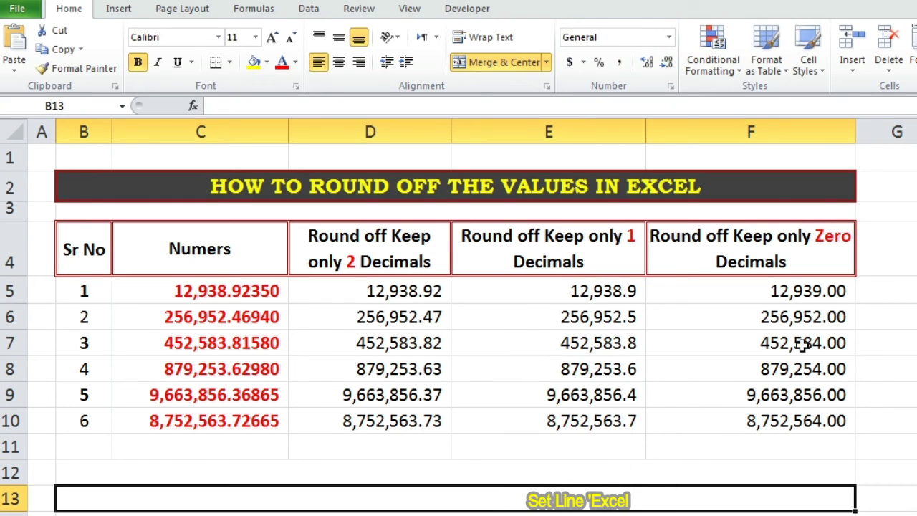
Remove the displayed decimals from the rounded values in F5:F10 so they show as whole numbers.
drag(796, 292, 743, 414)
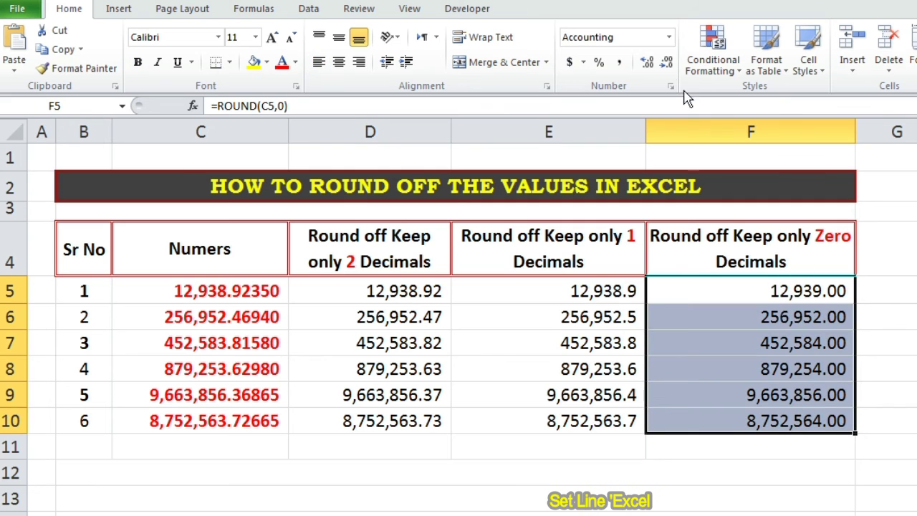
click(665, 62)
click(665, 61)
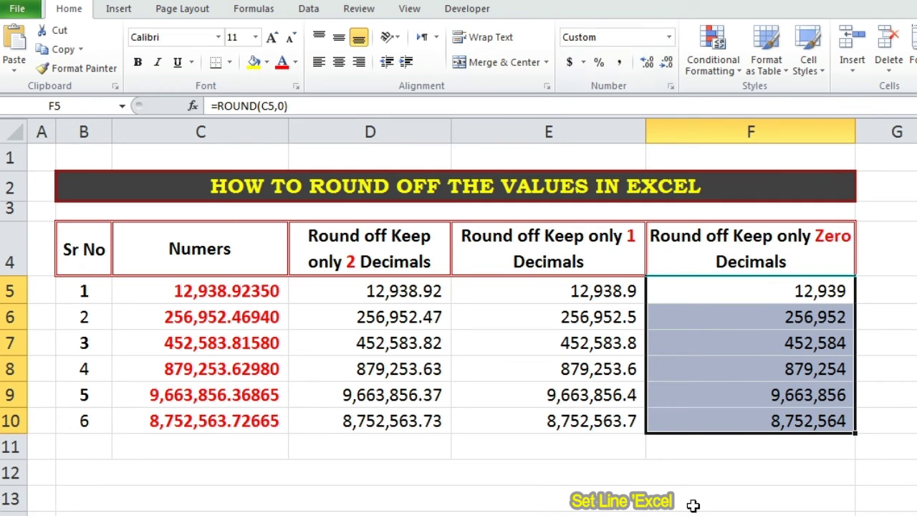
click(666, 509)
Enter the note "So in this way we can round off the values as we like, after removing the decimal values or digits" in B12.
click(108, 474)
text(So in this way)
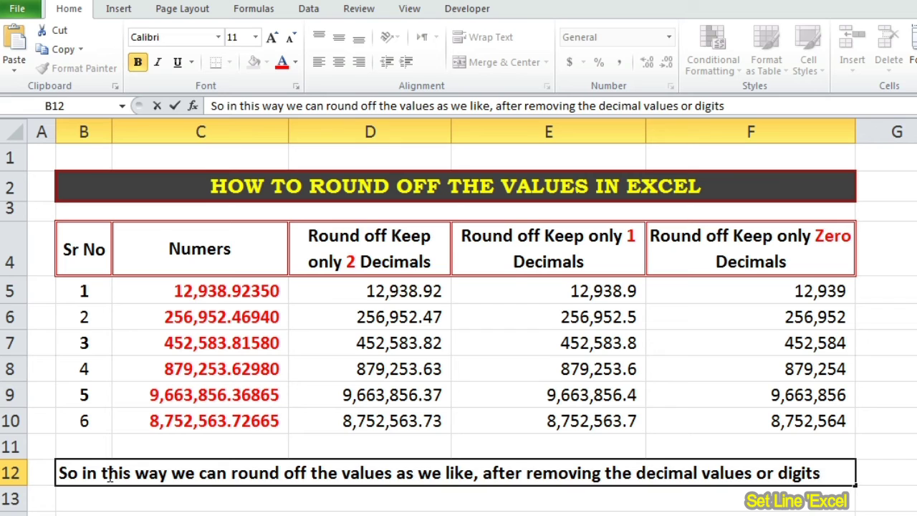
key(Return)
Enter the second note line "just copy and past the values as text or numbers." in B13.
key(BackSpace)
text(just)
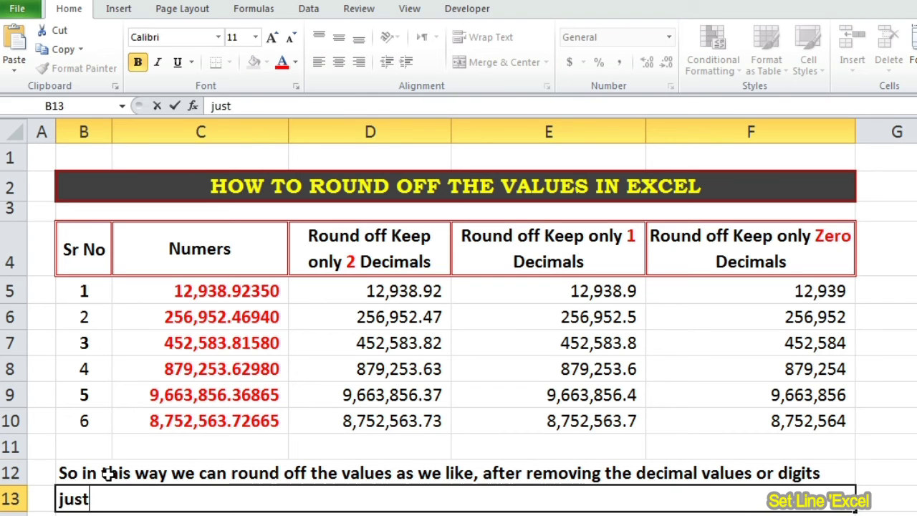
text( copy and past)
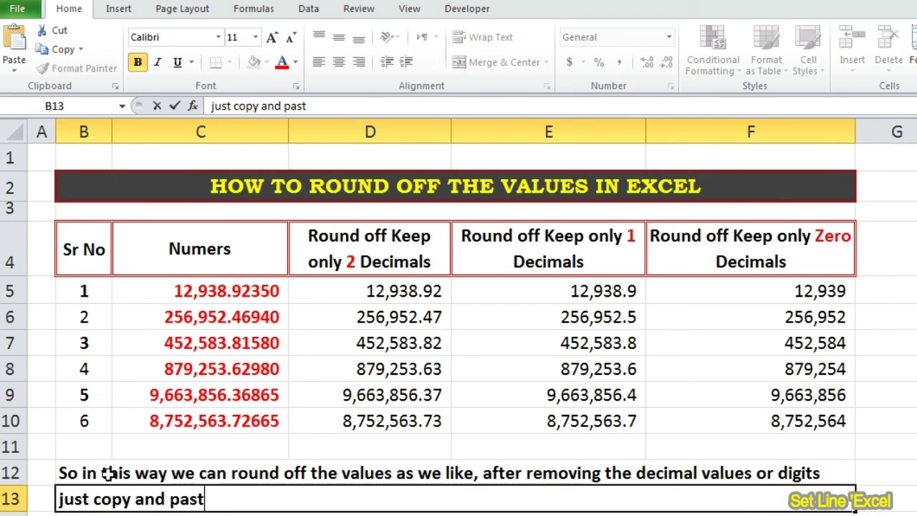
text( the values as text or)
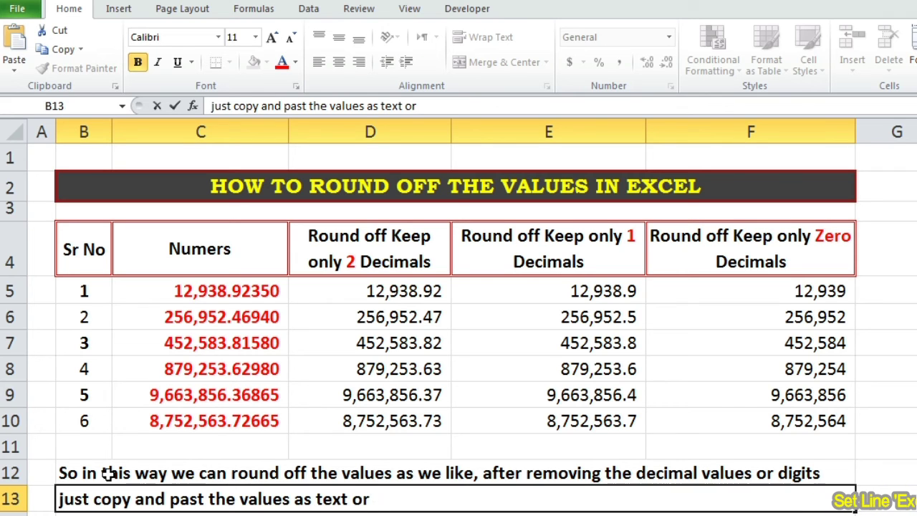
text( num)
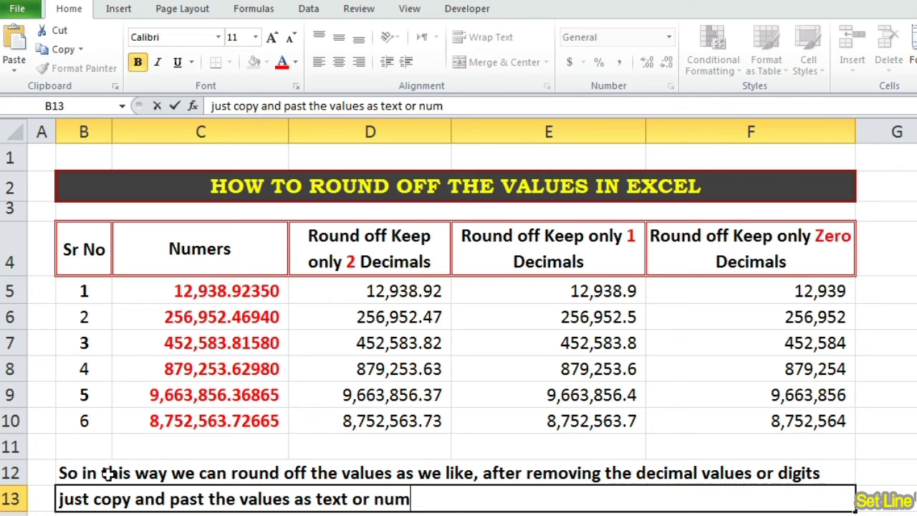
text(bers.)
key(Return)
click(249, 470)
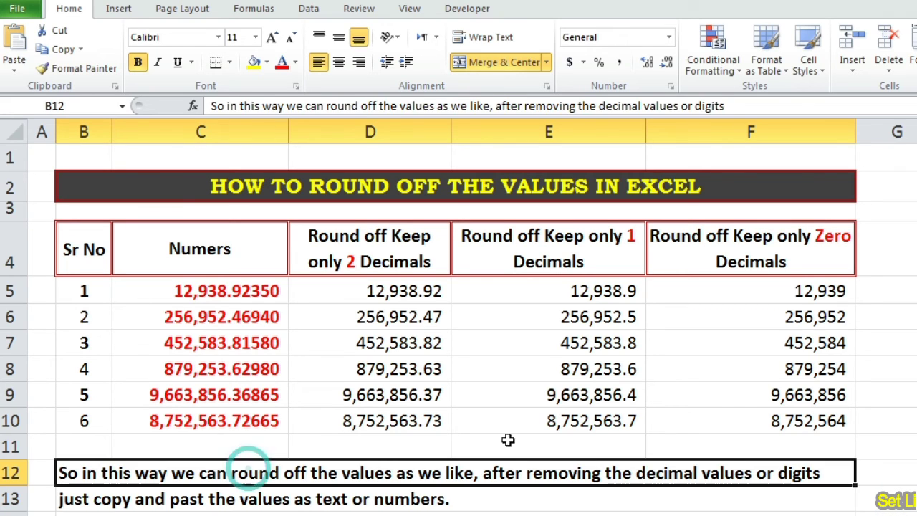
click(698, 438)
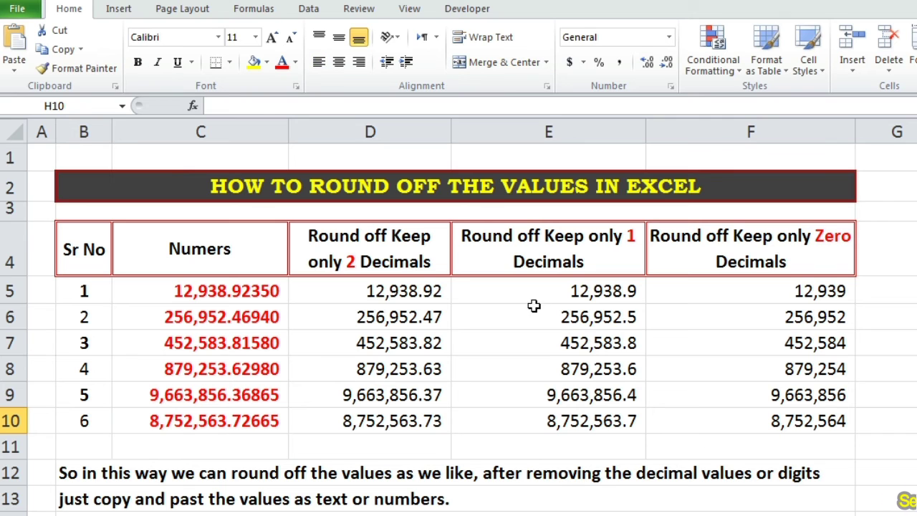
drag(398, 290, 403, 424)
key(ctrl+c)
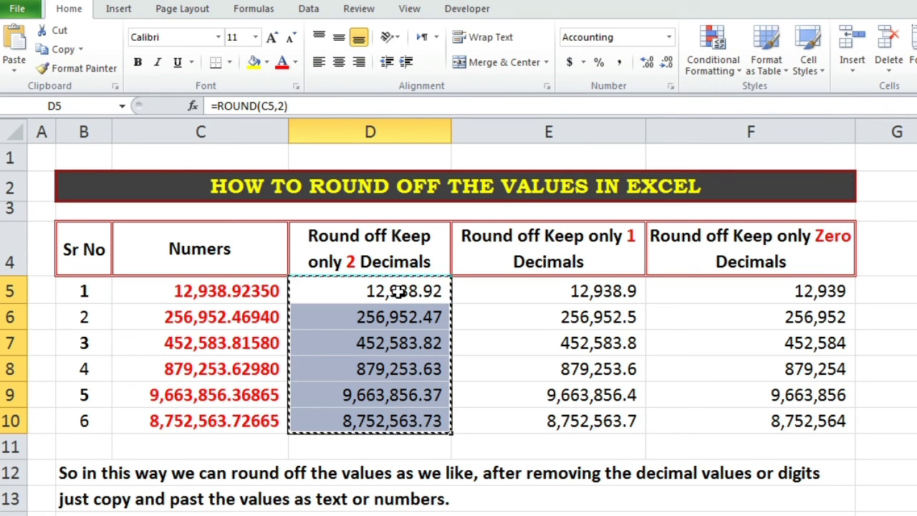
drag(398, 290, 415, 419)
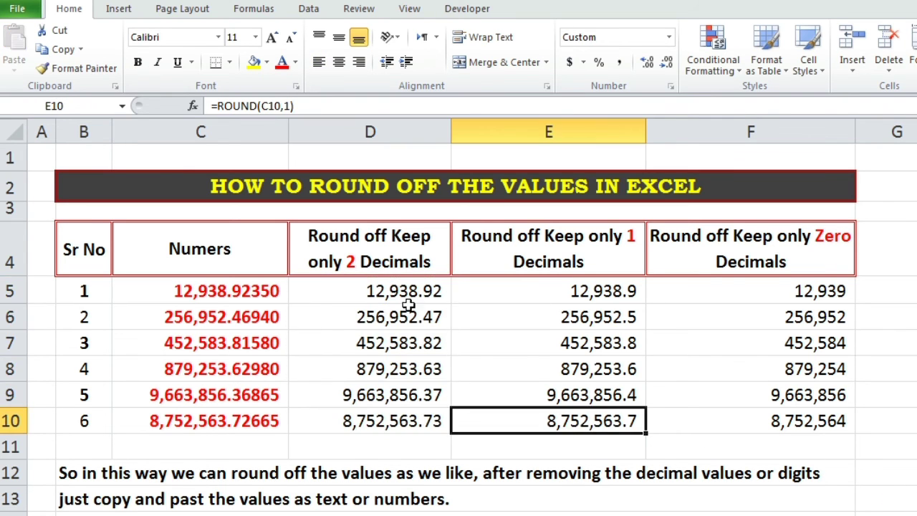
Replace the two-decimal ROUND formulas in D5:D10 with their plain values by copying and pasting as values in place.
drag(380, 289, 384, 415)
right_click(412, 292)
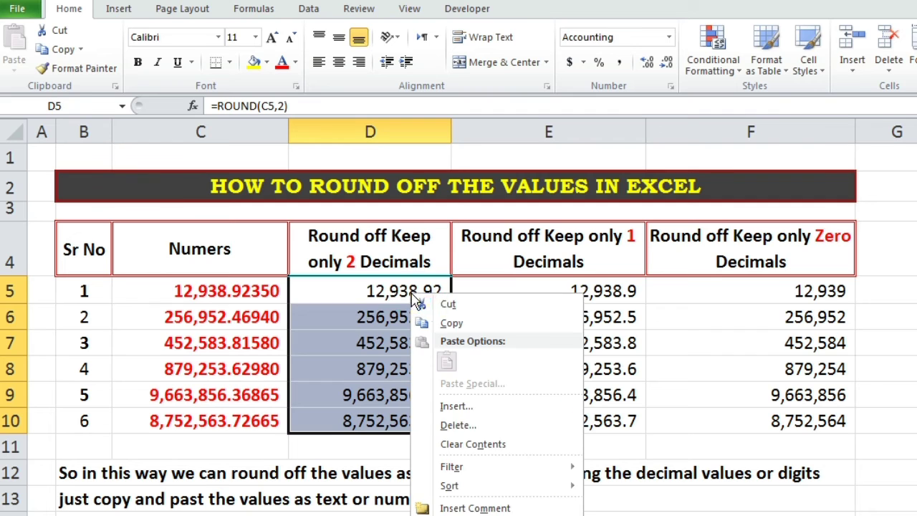
click(503, 329)
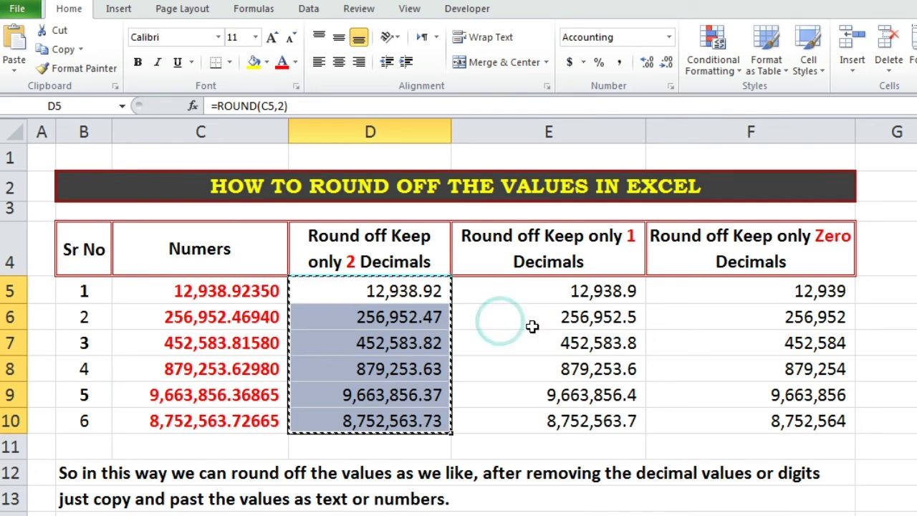
right_click(374, 293)
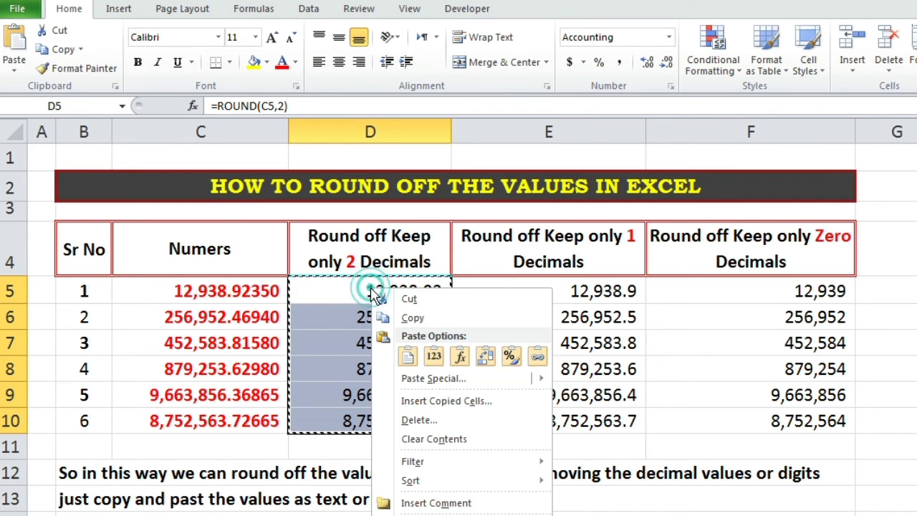
click(434, 358)
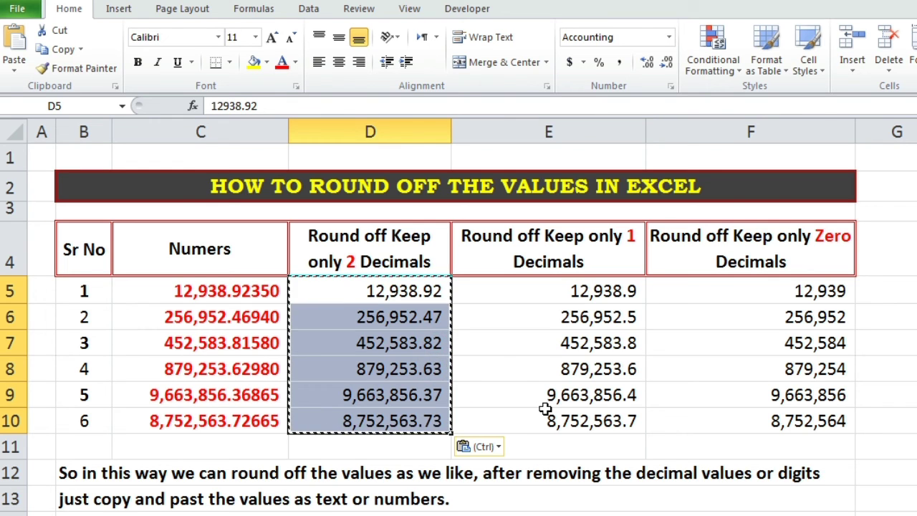
click(544, 414)
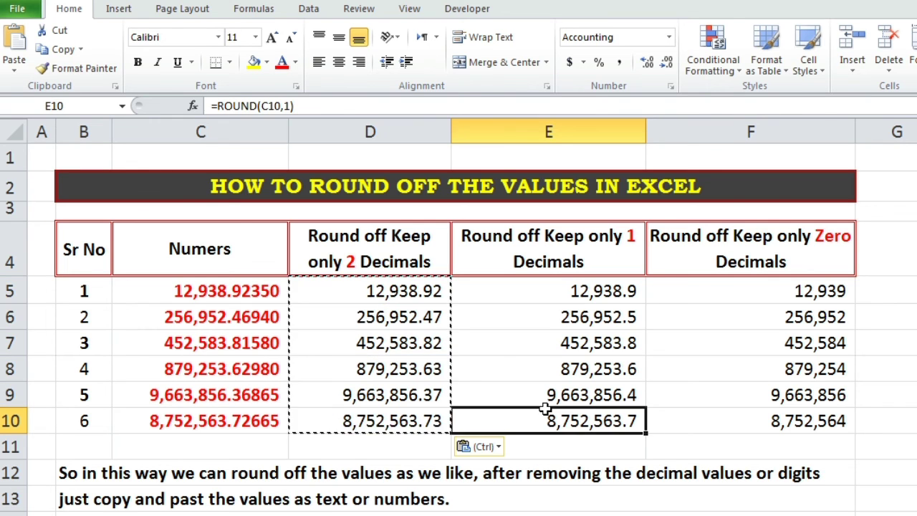
click(423, 288)
Replace the one-decimal ROUND formulas in E5:E10 with their plain values by copying and pasting as values in place.
drag(594, 287, 609, 409)
key(ctrl+c)
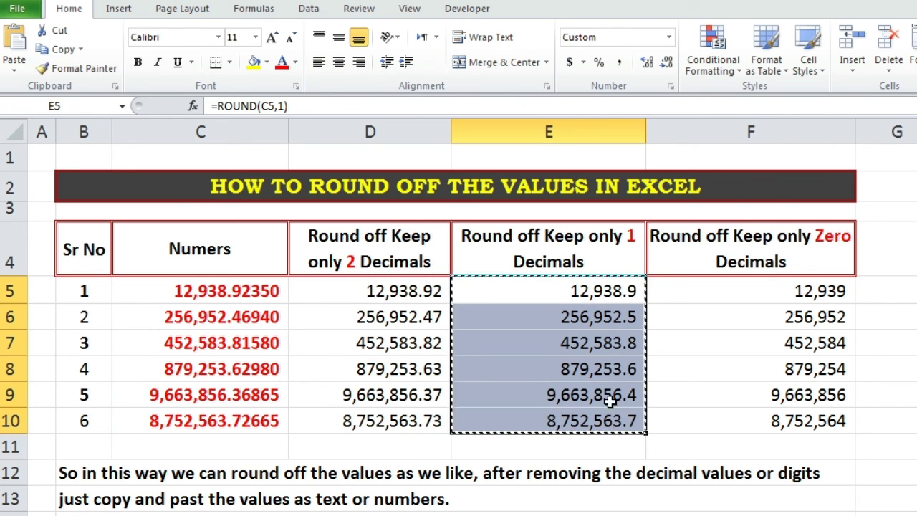
right_click(604, 286)
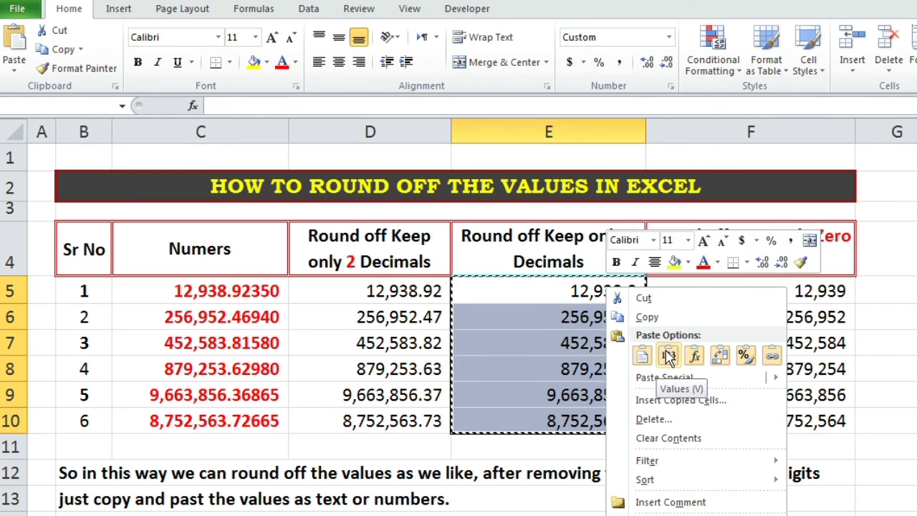
click(665, 348)
Replace the zero-decimal ROUND formulas in F5:F10 with their plain values by copying and pasting as values, and end copy mode.
drag(818, 287, 820, 415)
key(ctrl+c)
right_click(794, 291)
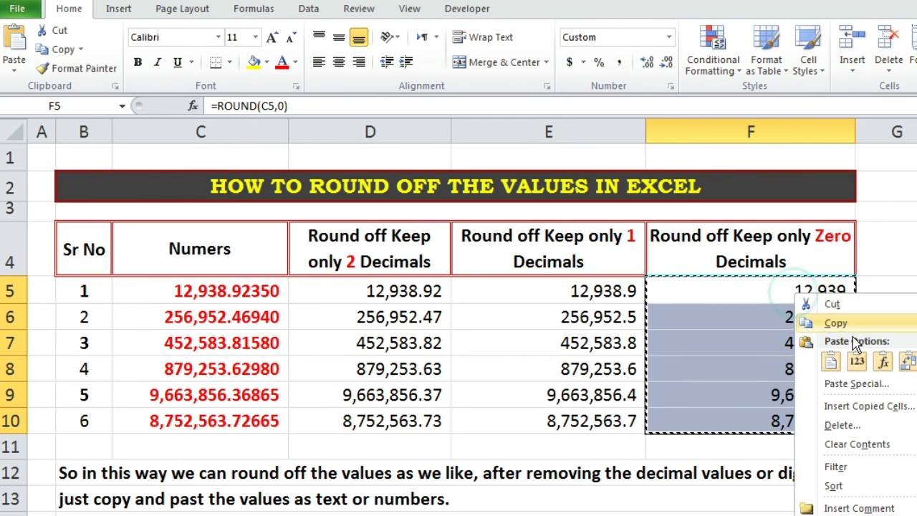
click(862, 351)
click(916, 369)
key(Escape)
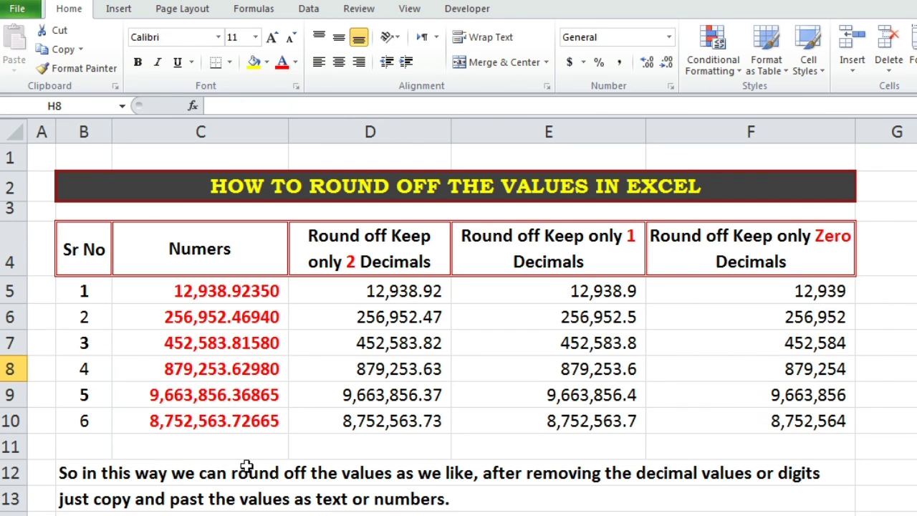
Replace the note in B12 with "Now you can use this rounded data as you like, it will show you correct results without adding last".
click(101, 472)
text(Now you can use this rounded data as you like, it will show you correct results wi)
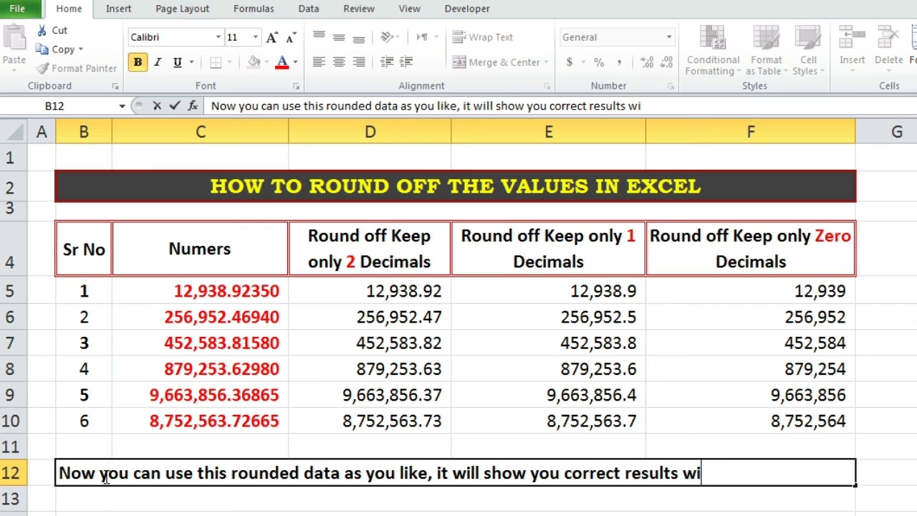
text(ding last)
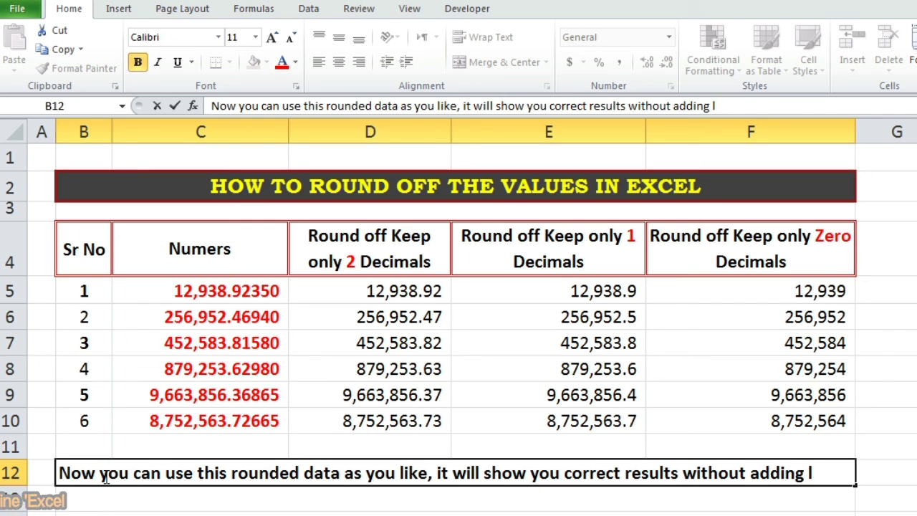
key(Return)
Continue the note in B13 with "decimal values." and select the empty cell H12 beside the notes.
text(decimal values)
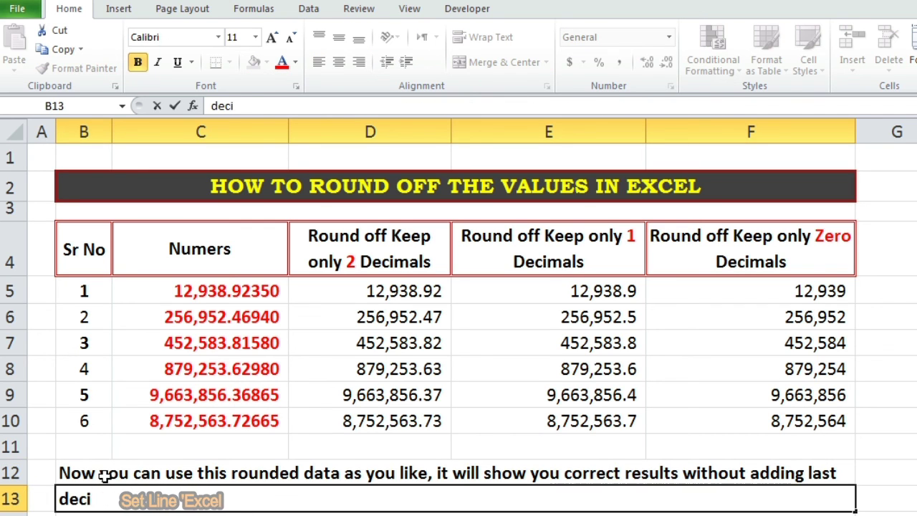
text(.)
key(Return)
key(Up)
key(Up)
key(Right)
key(Right)
key(Right)
key(Right)
key(Right)
key(Right)
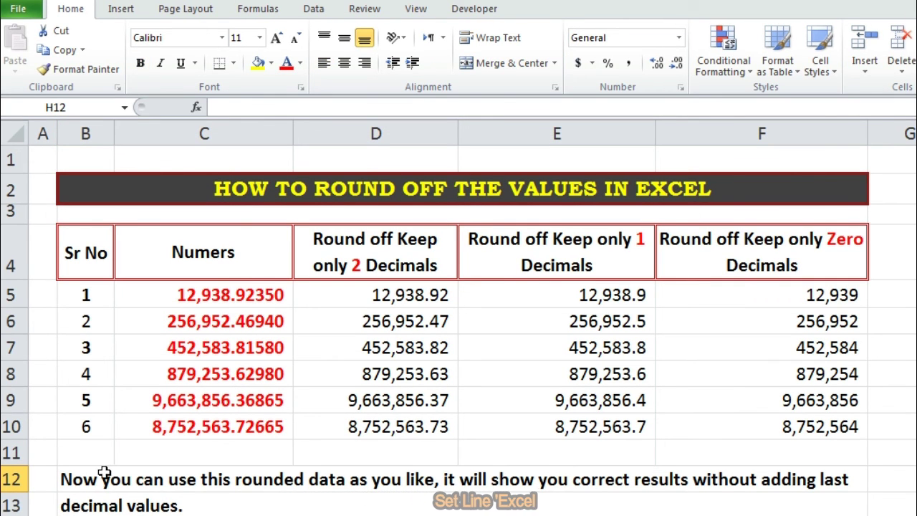
Clear the note text below the table and enter "Thanks for watching." in B12.
click(145, 481)
key(Delete)
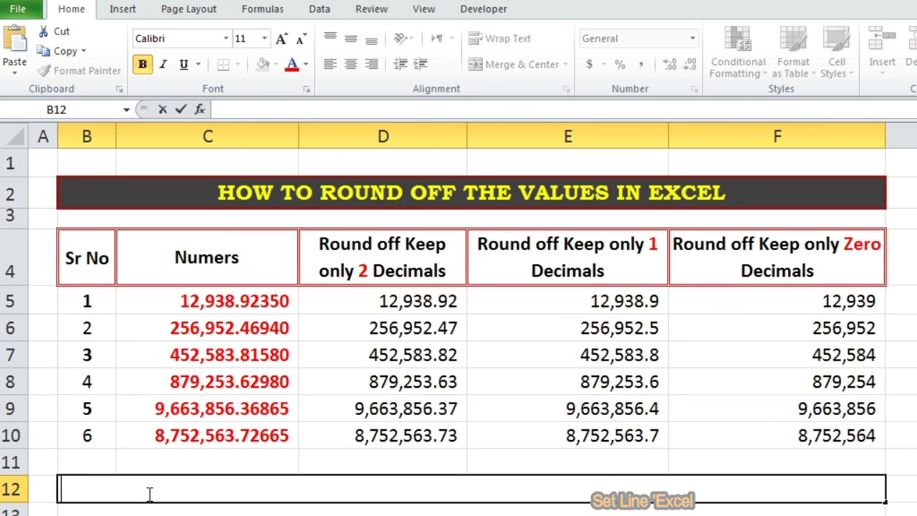
text(Thanks for watching.)
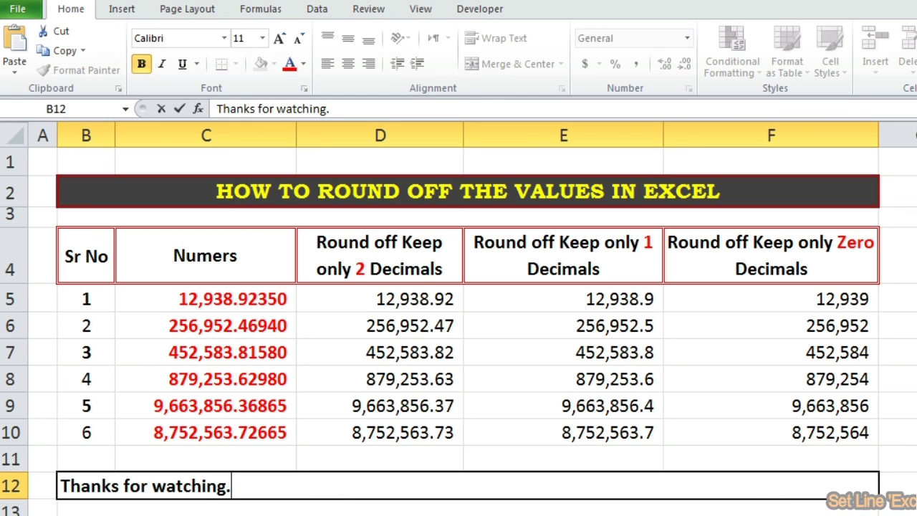
key(Tab)
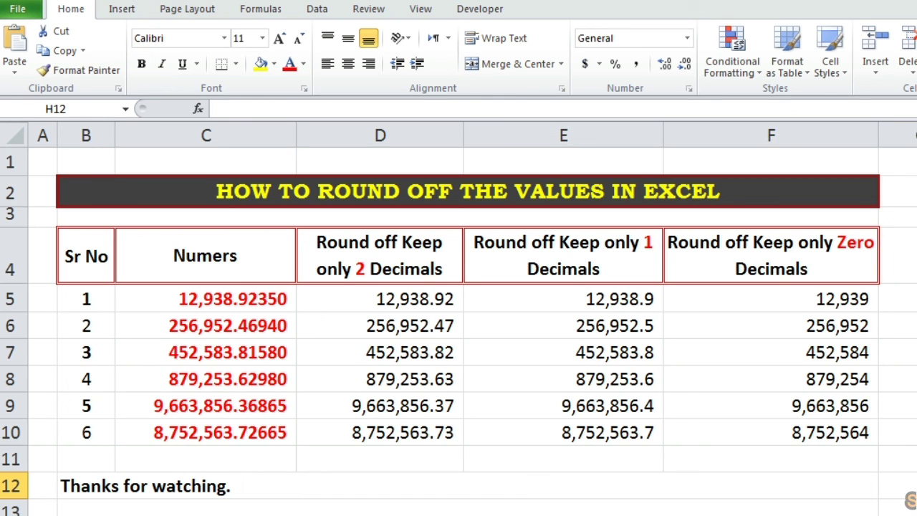